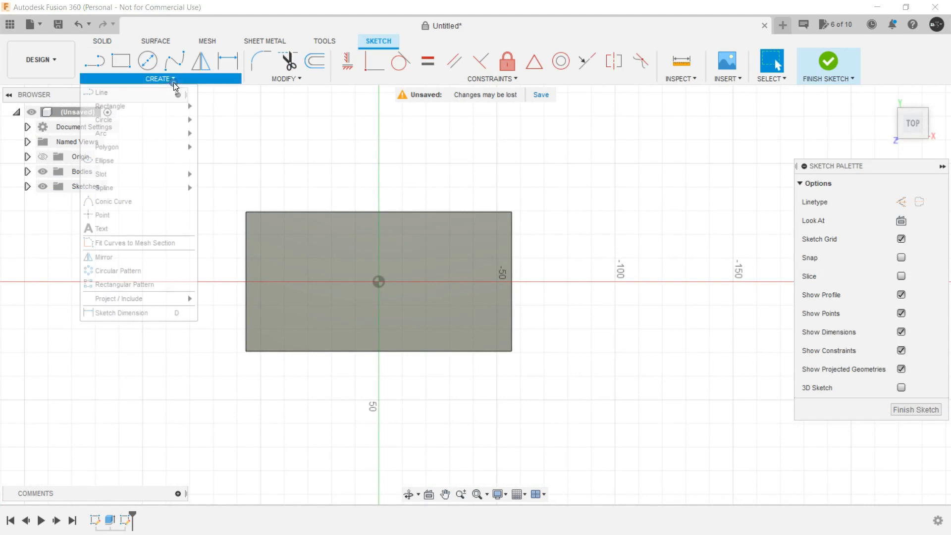
Sketch a narrow center rectangle from the origin, reaching the plate's long edges, and finish the sketch
mouse_move(183, 106)
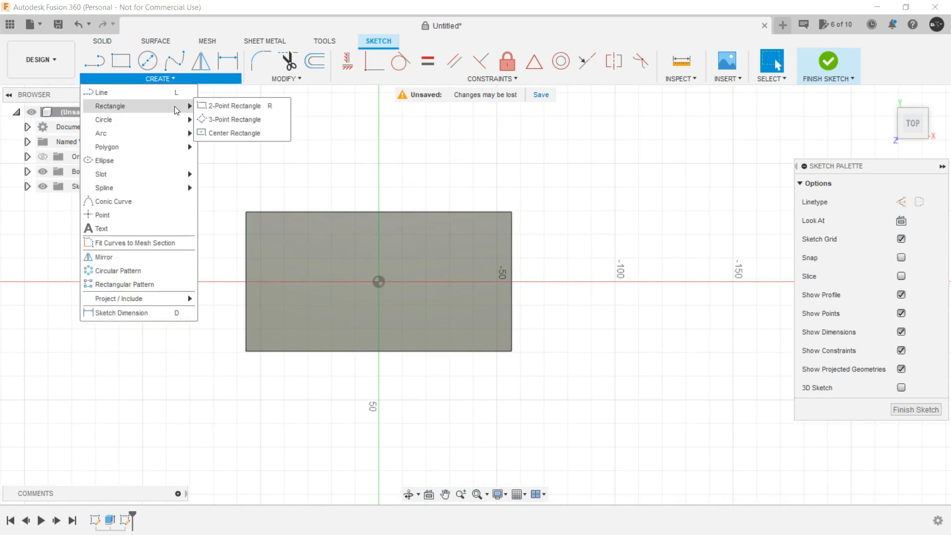
left_click(250, 133)
left_click(378, 281)
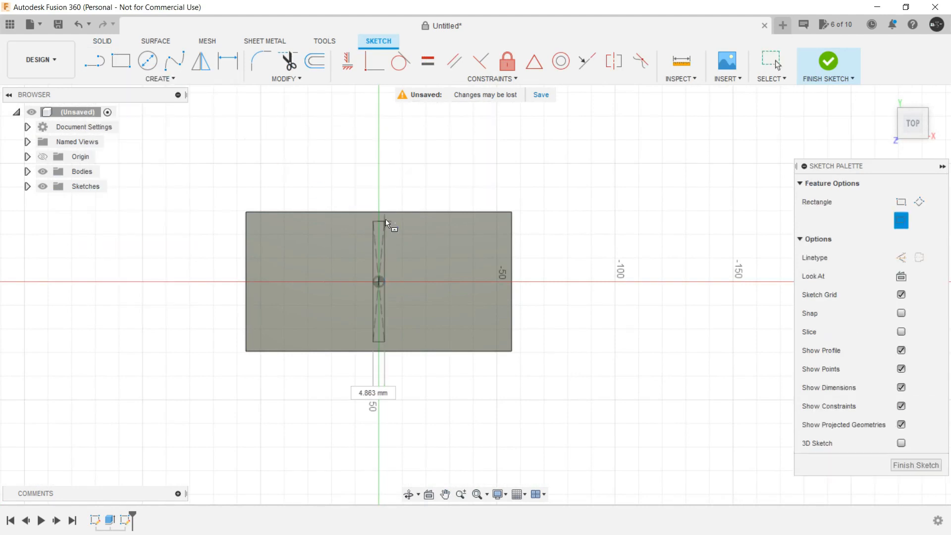
left_click(388, 212)
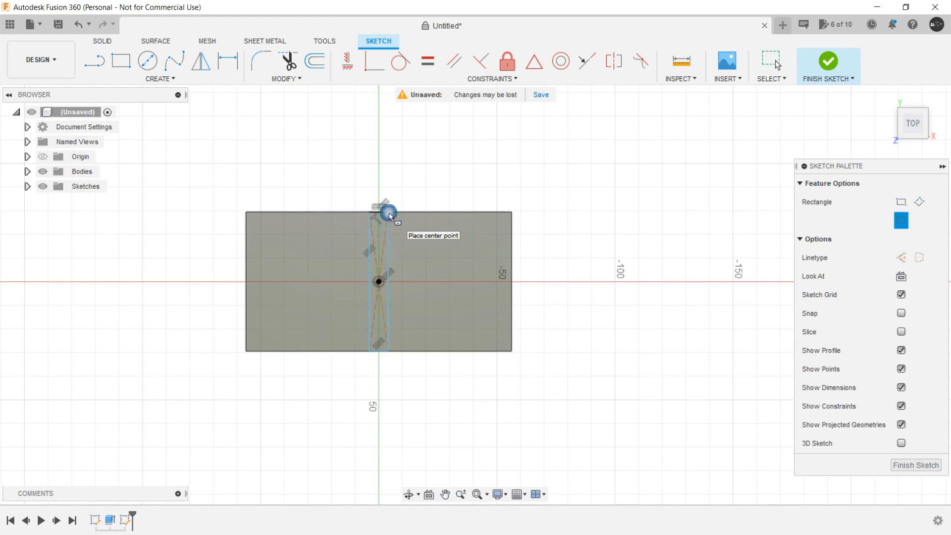
left_click(897, 465)
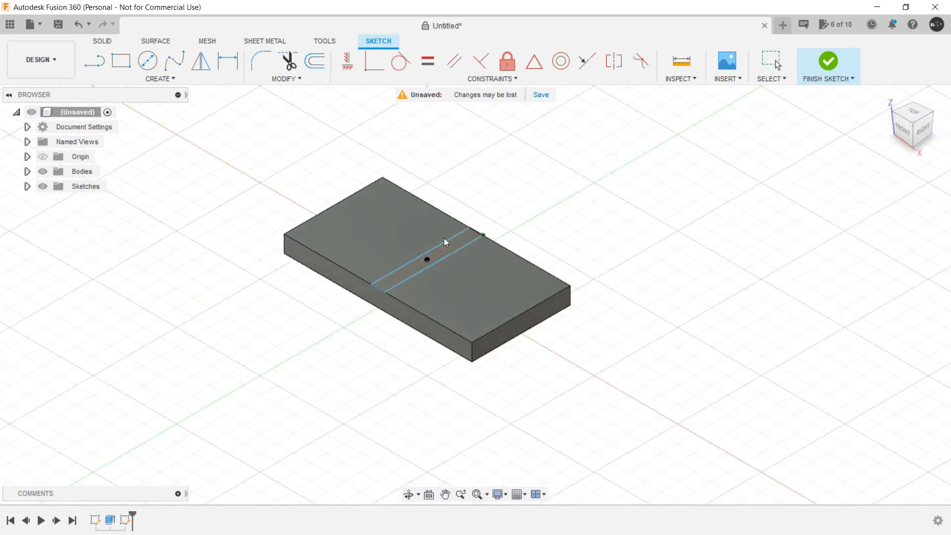
Extrude the narrow rectangular profile 40 mm upward, joining it to the plate as an upright wall
scroll(386, 317, "up", 5)
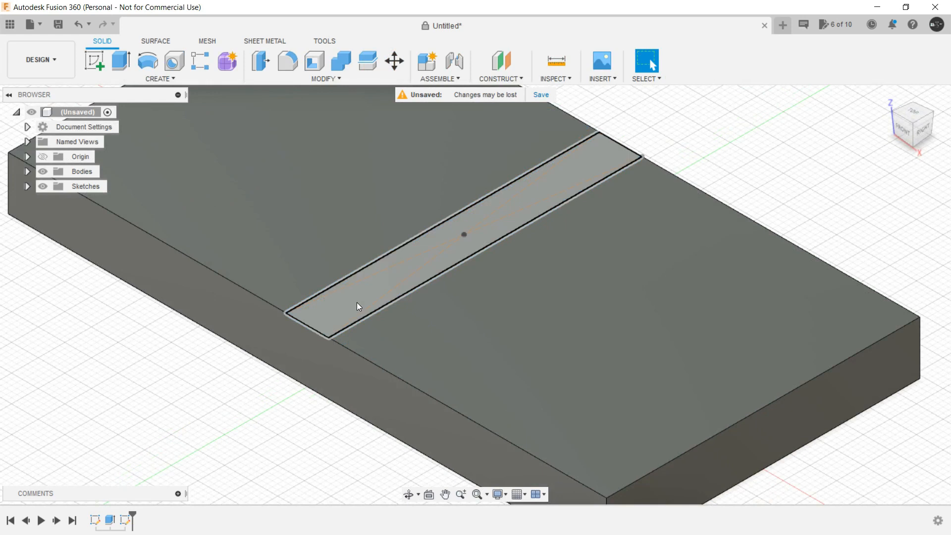
left_click(356, 302)
right_click(356, 302)
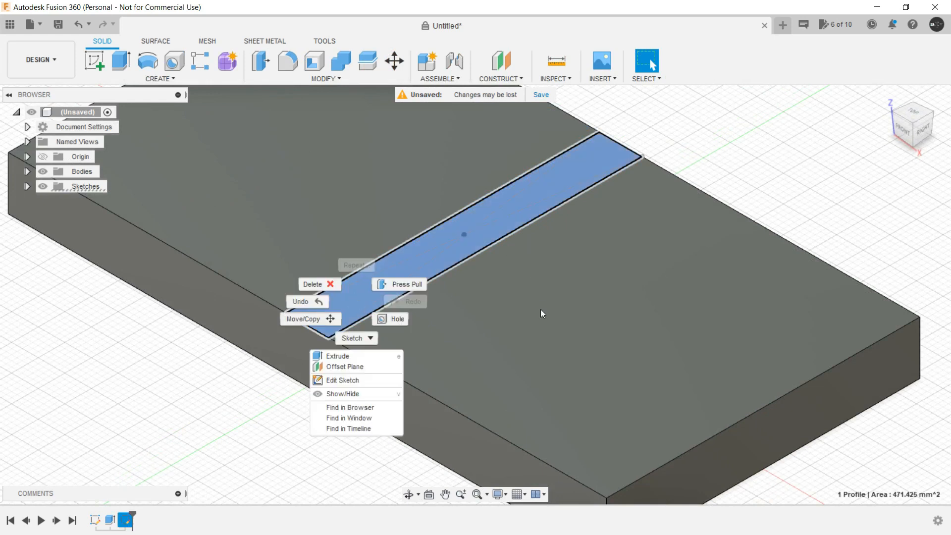
left_click(399, 284)
scroll(458, 270, "down", 5)
left_click_drag(460, 271, 474, 180)
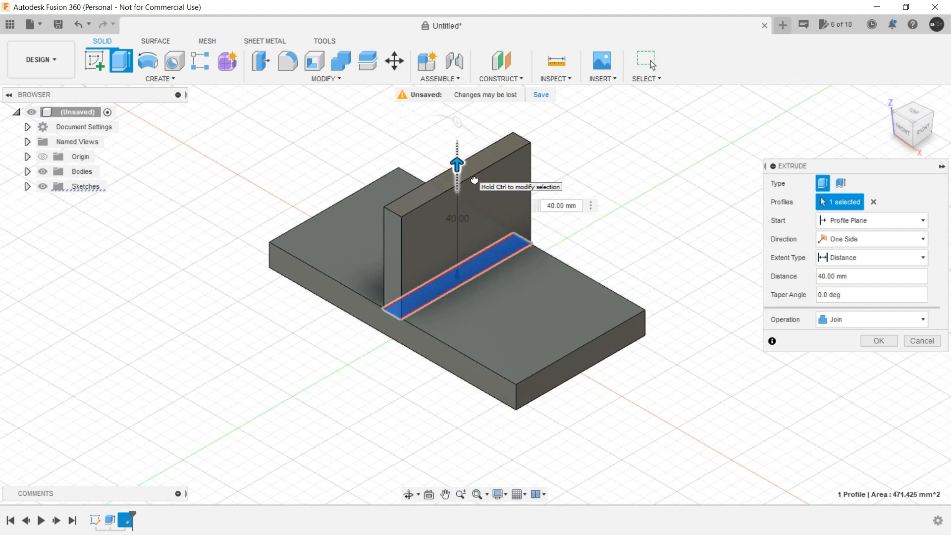
left_click(879, 341)
Examine the upright wall and the base plate from several angles and distances
mouse_move(361, 395)
middle_mouse_down("shift")
mouse_move(390, 397)
mouse_move(374, 386)
middle_mouse_up("shift")
middle_click_drag(543, 235, 490, 184, "shift")
scroll(460, 176, "up", 5)
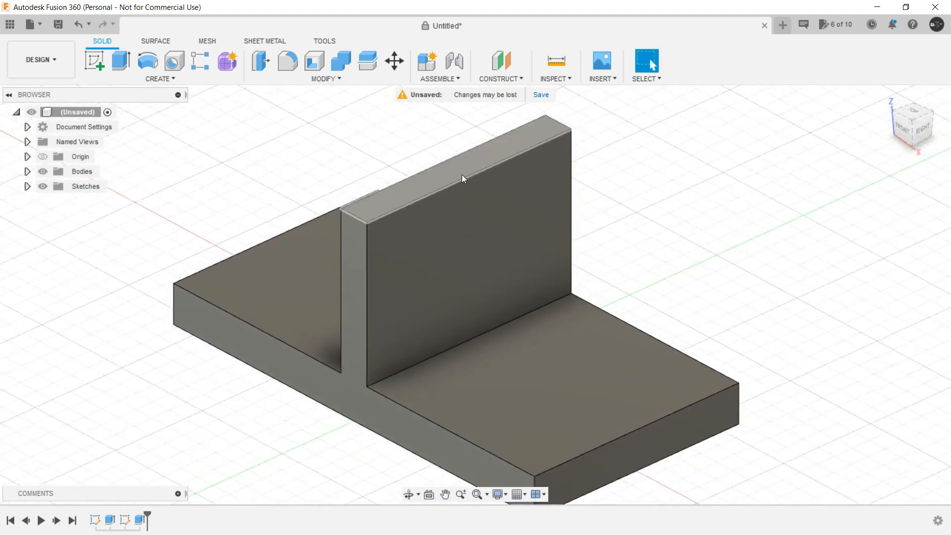
scroll(477, 211, "down", 8)
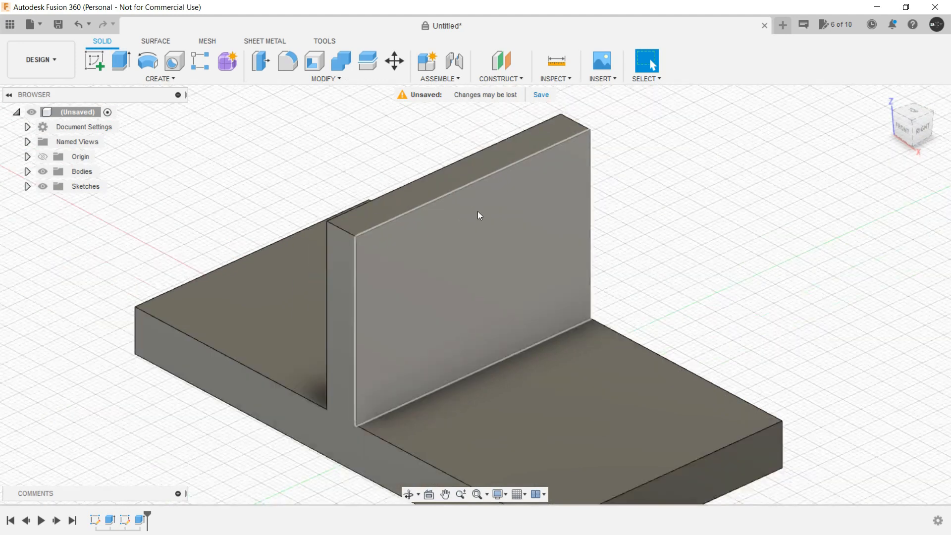
scroll(522, 315, "up", 3)
scroll(522, 316, "up", 1)
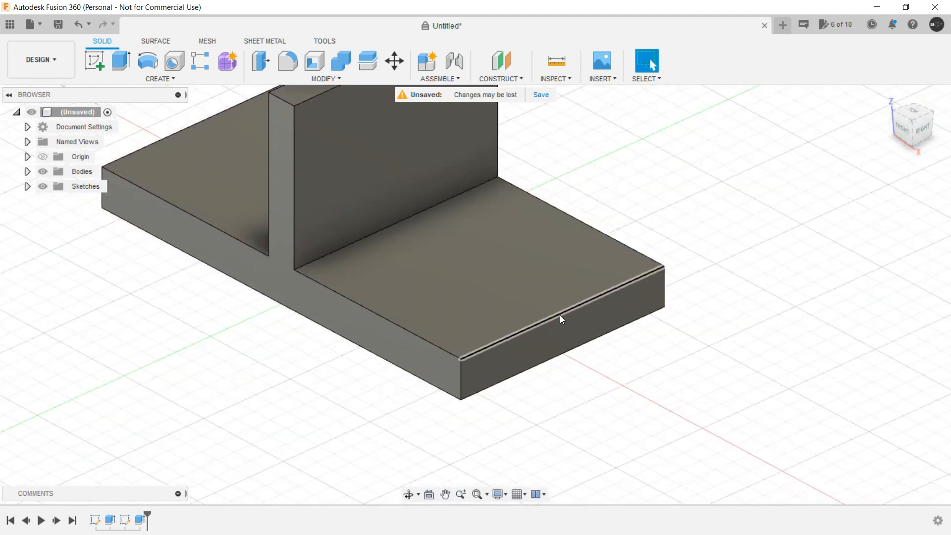
scroll(559, 316, "down", 3)
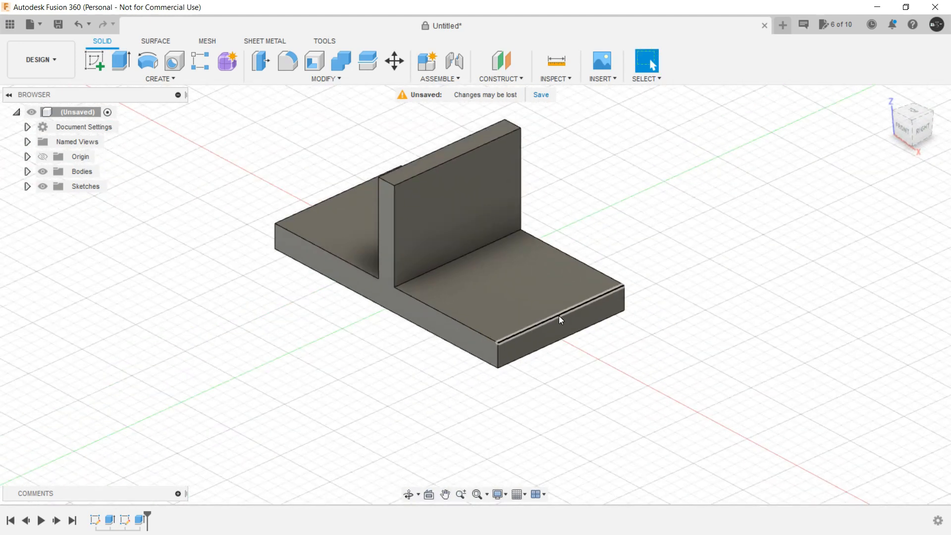
scroll(465, 321, "down", 1)
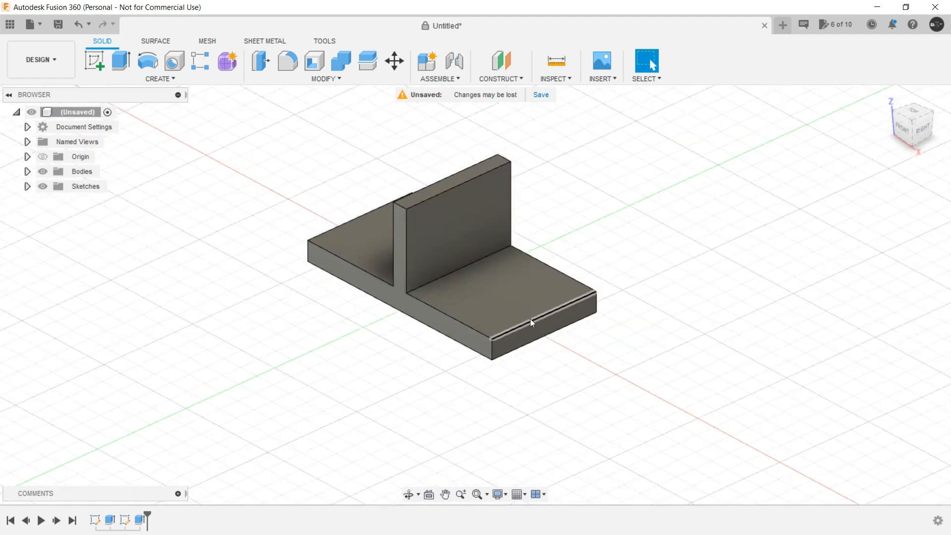
middle_click_drag(377, 318, 379, 319, "shift")
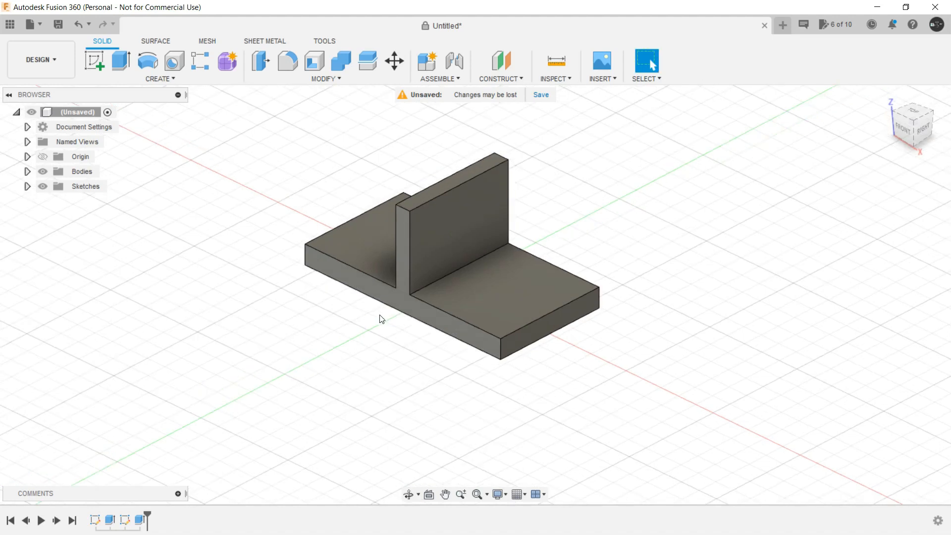
middle_click_drag(375, 361, 421, 360, "shift")
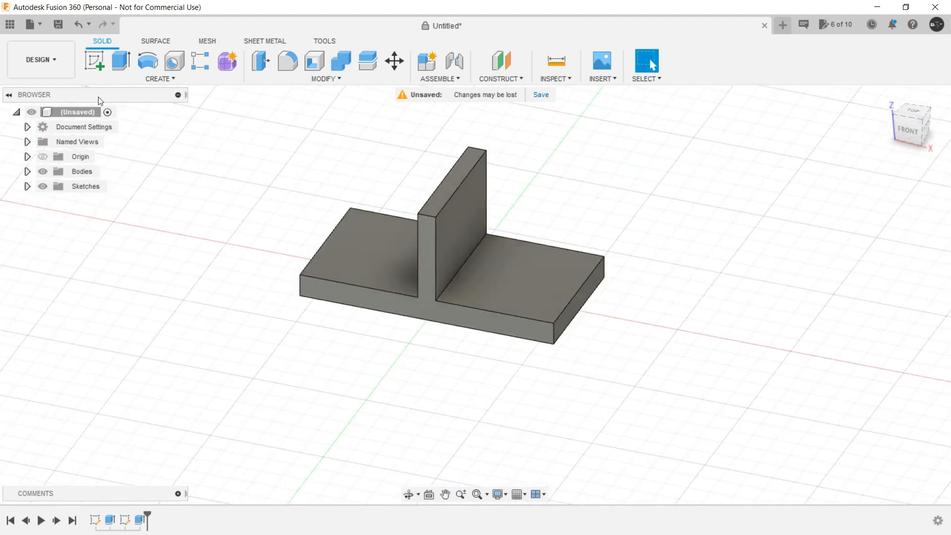
On the front plane with Snap enabled, sketch a diagonal line from the wall's top corner to the plate's upper end corner, and finish the sketch
left_click(97, 61)
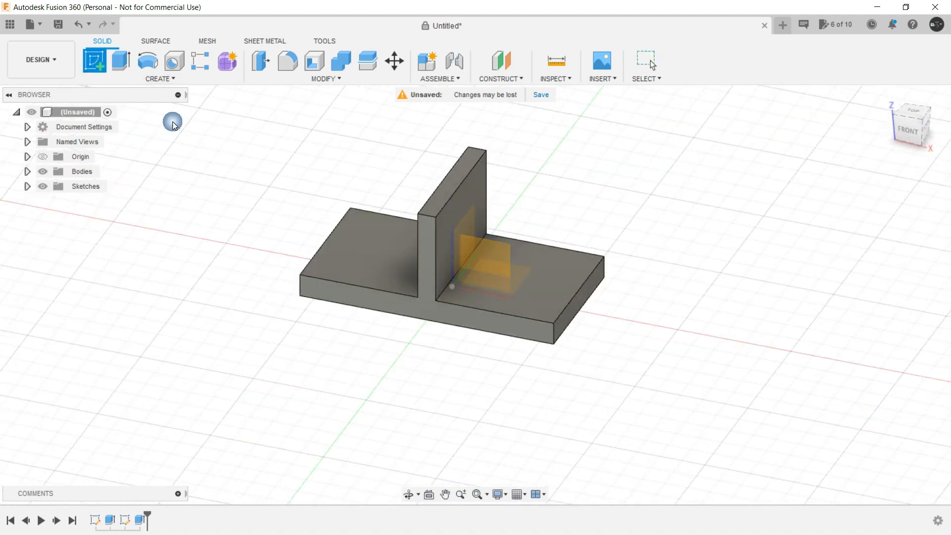
left_click(491, 262)
middle_click_drag(479, 236, 415, 234)
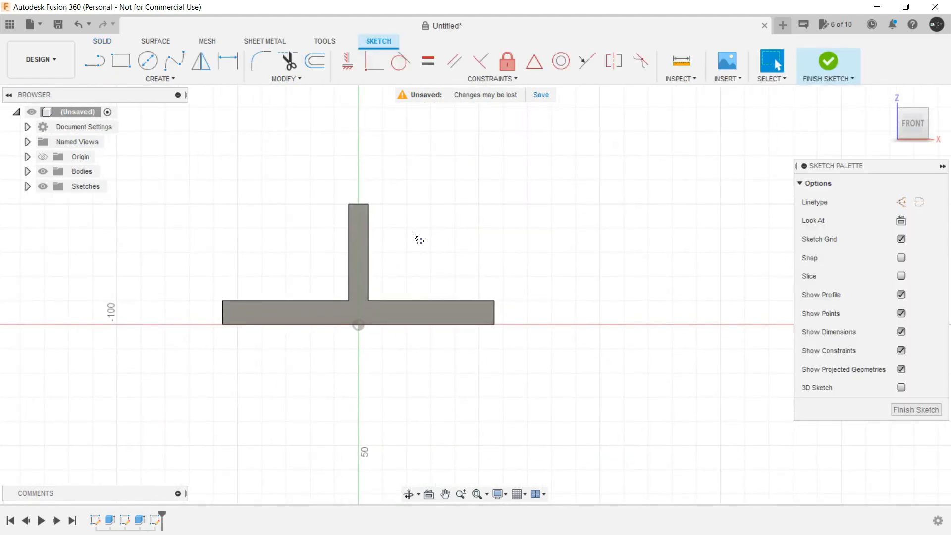
key("l")
scroll(386, 210, "up", 5)
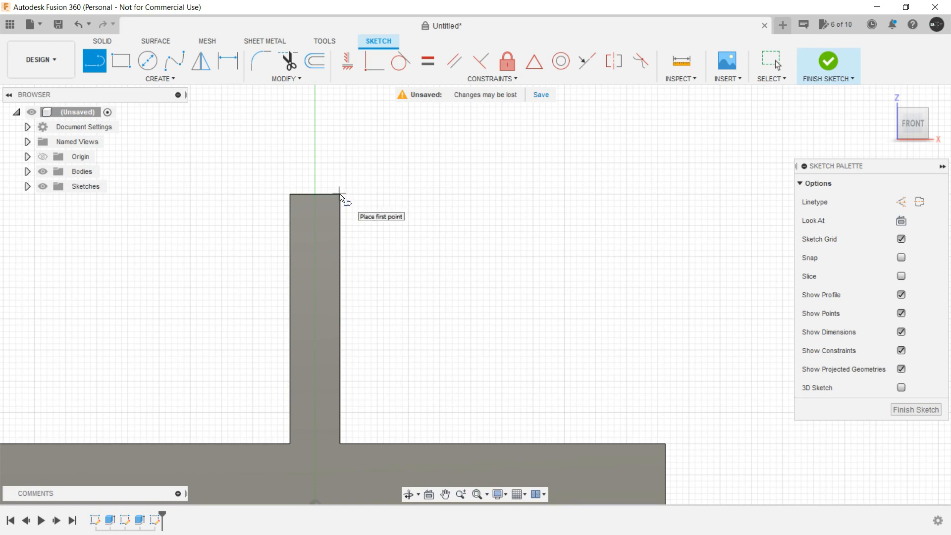
middle_click_drag(448, 261, 539, 221, "shift")
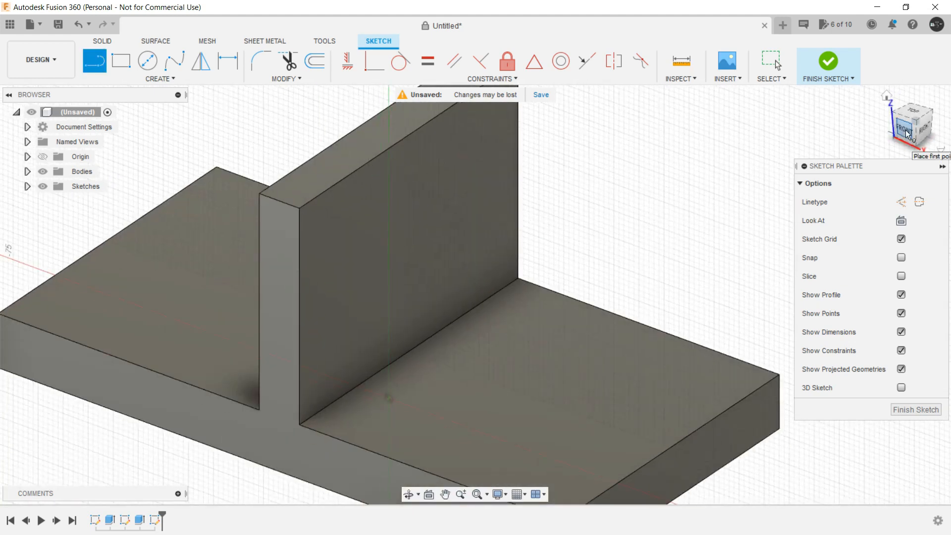
left_click_drag(924, 128, 884, 139)
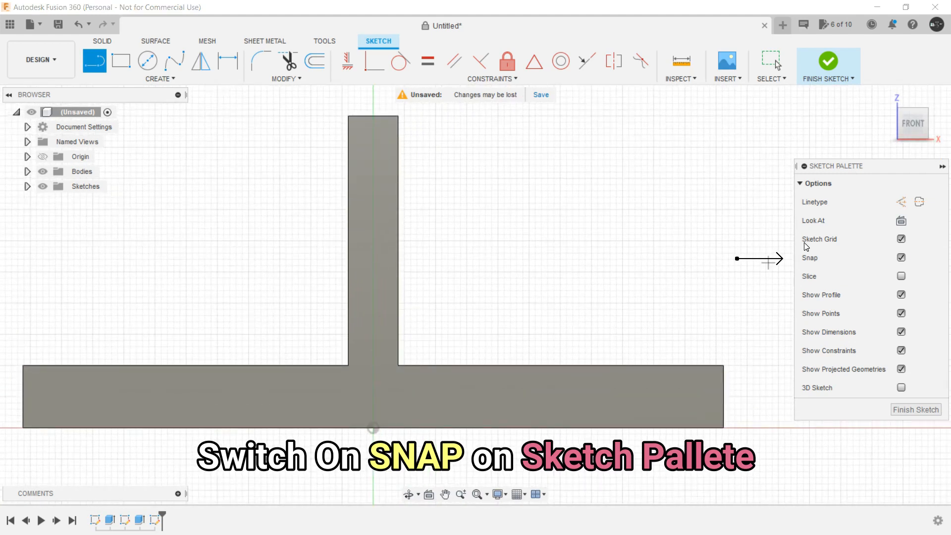
left_click(399, 117)
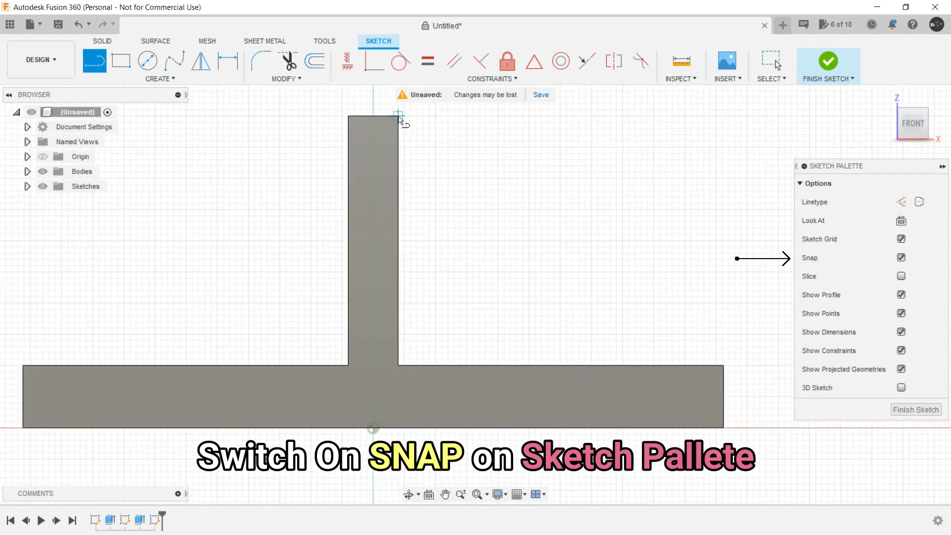
left_click(723, 366)
left_click(898, 411)
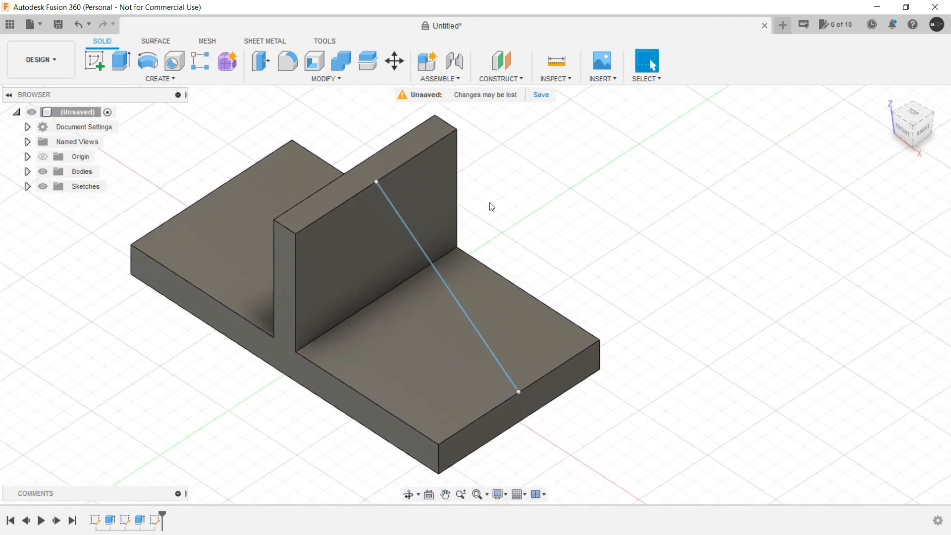
Start a Rib from the diagonal line with 10 mm thickness and flip its direction toward the wall and plate
left_click(233, 77)
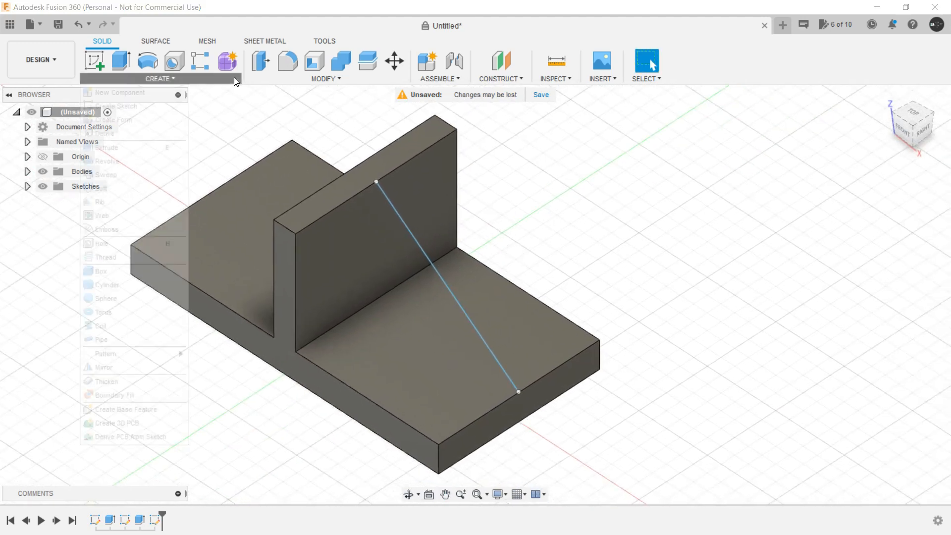
left_click(125, 202)
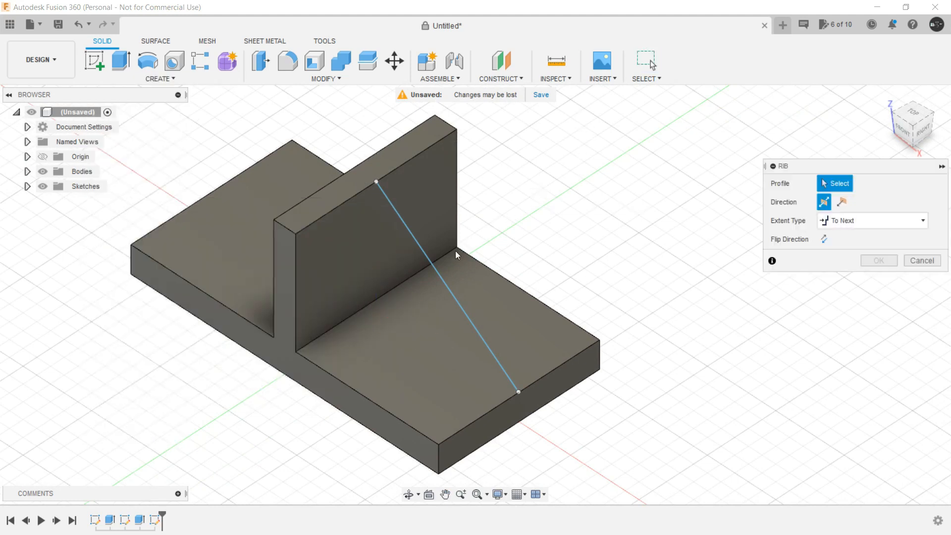
left_click(438, 271)
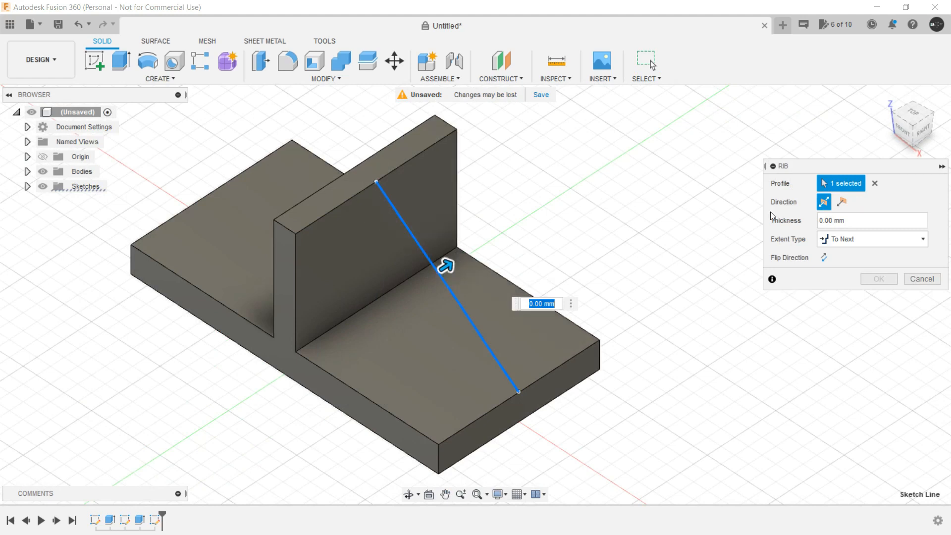
left_click(826, 220)
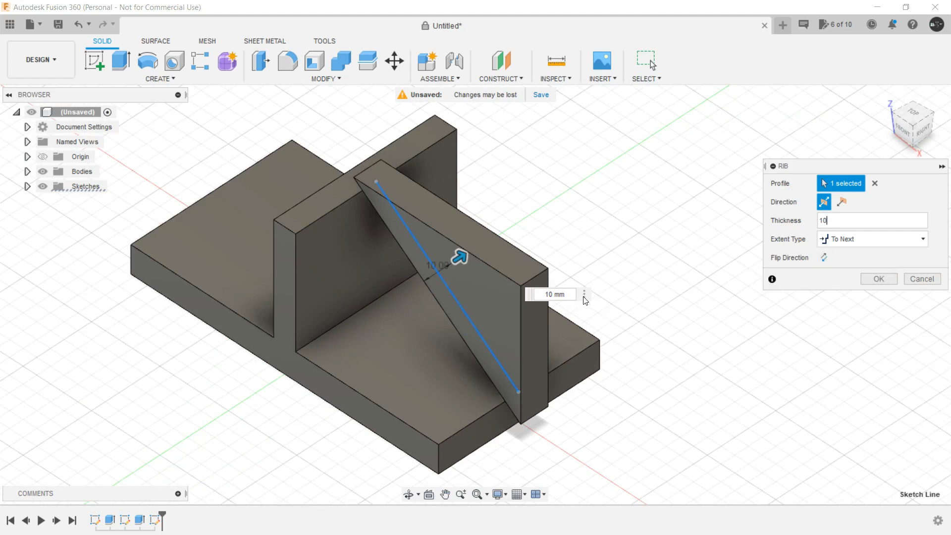
left_click(824, 260)
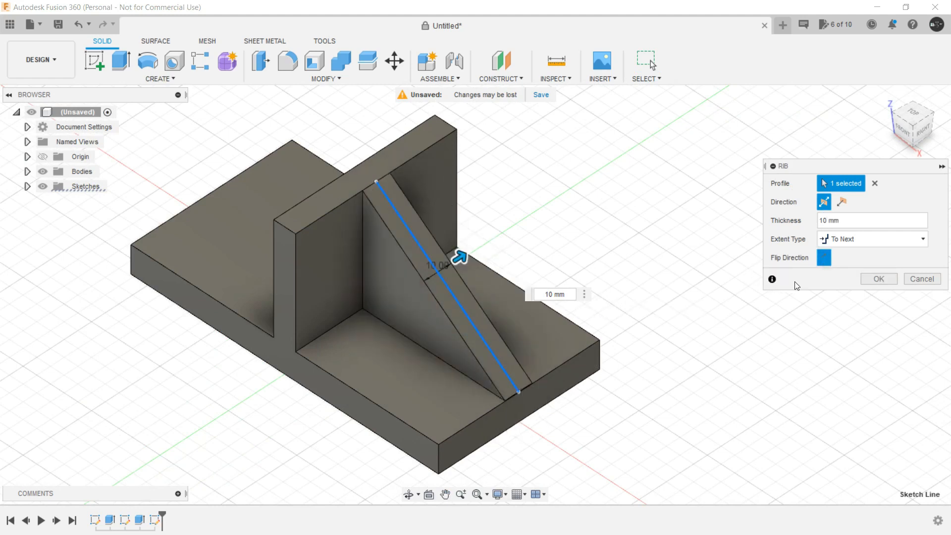
middle_click_drag(644, 370, 667, 366, "shift")
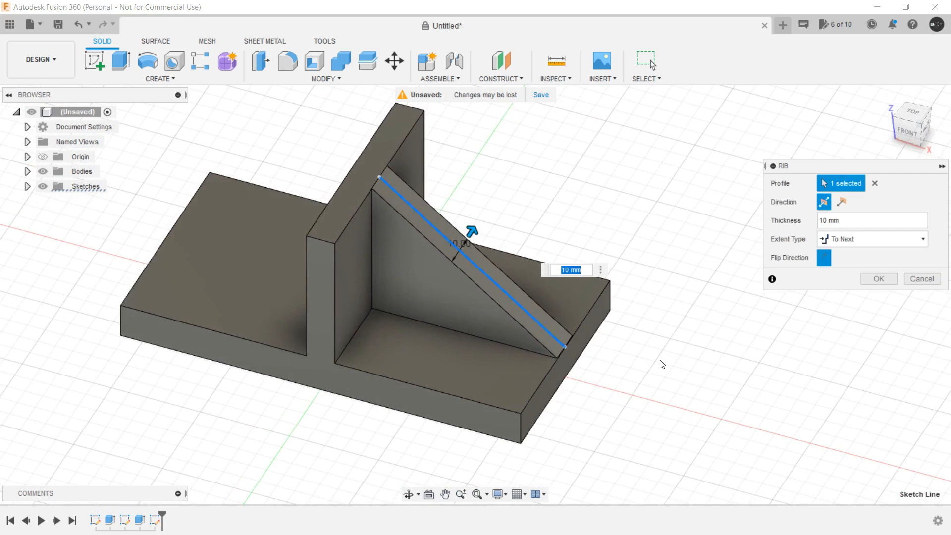
Change the rib's extent type to Distance with a depth of 15 mm
left_click(870, 243)
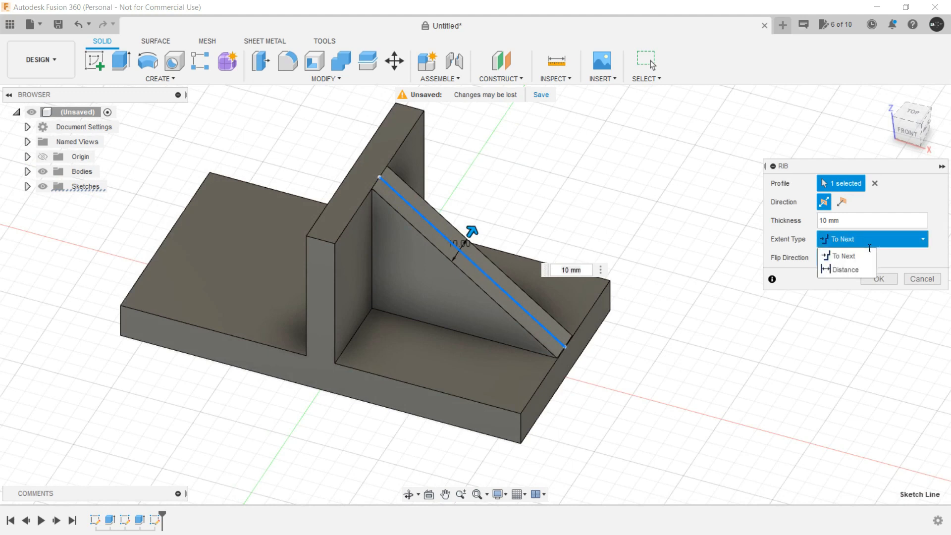
left_click(845, 272)
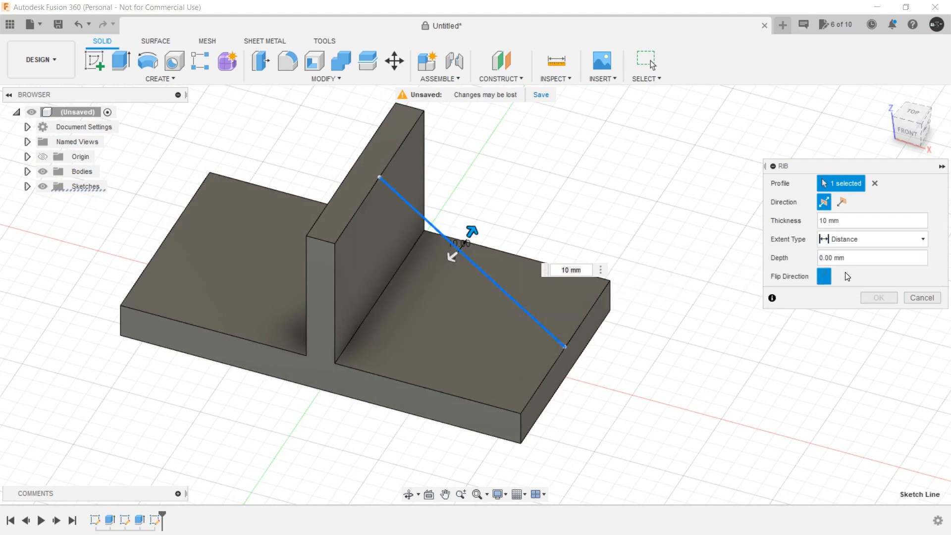
scroll(451, 265, "up", 3)
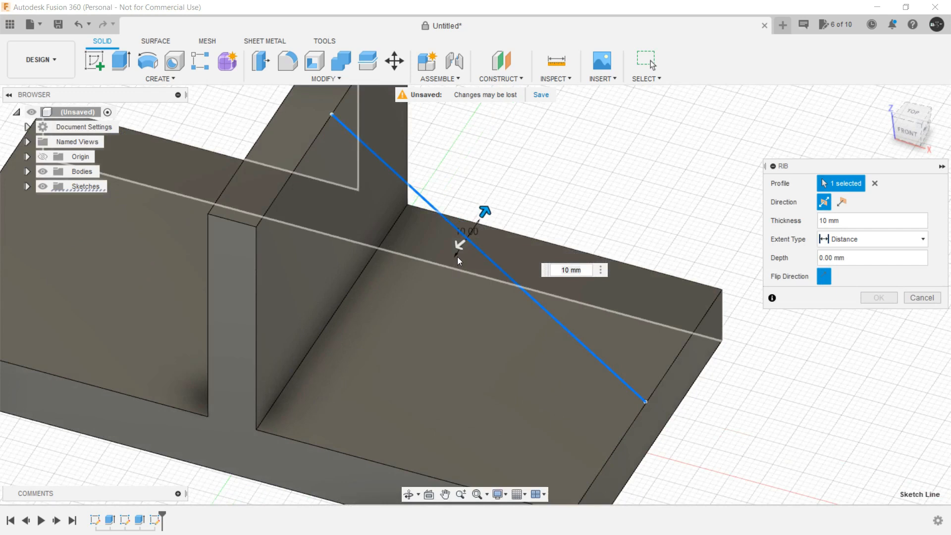
left_click_drag(462, 255, 411, 299)
middle_click_drag(391, 334, 430, 313, "shift")
middle_click_drag(616, 228, 650, 255, "shift")
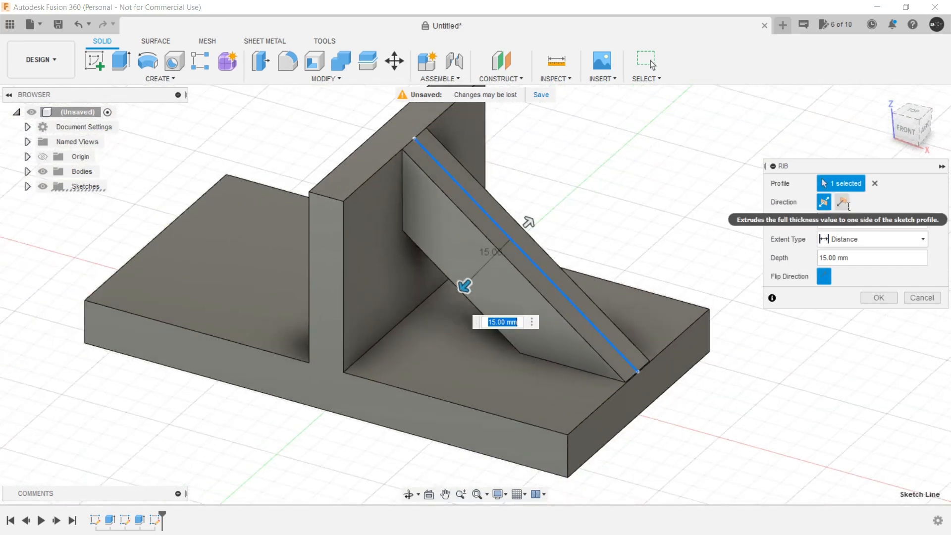
Try the one-sided thickness direction for the rib and restore the symmetric direction
left_click(847, 204)
middle_click_drag(660, 246, 619, 272, "shift")
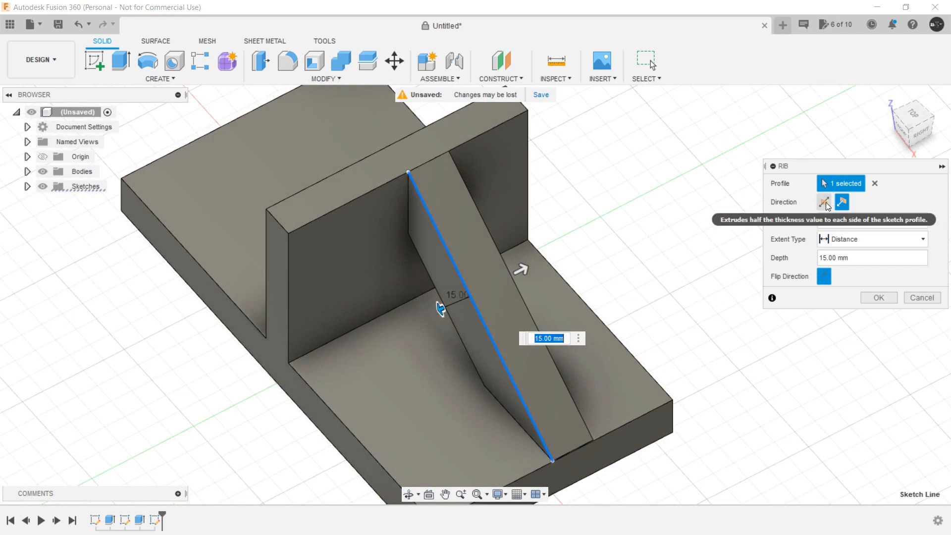
left_click(825, 203)
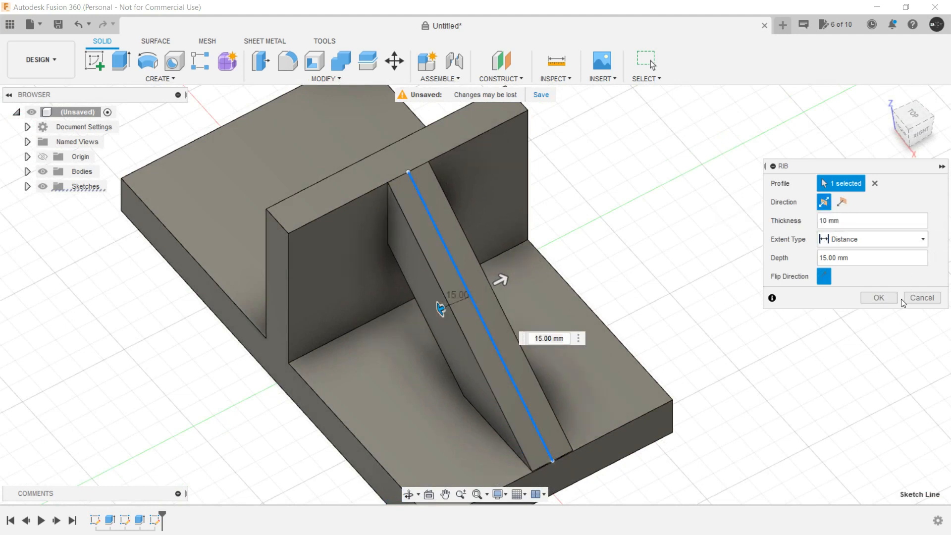
Create the rib with the current settings and view the whole part
left_click(879, 298)
scroll(705, 340, "down", 5)
middle_click_drag(704, 340, 748, 309, "shift")
scroll(742, 302, "down", 3)
middle_click_drag(718, 264, 572, 250)
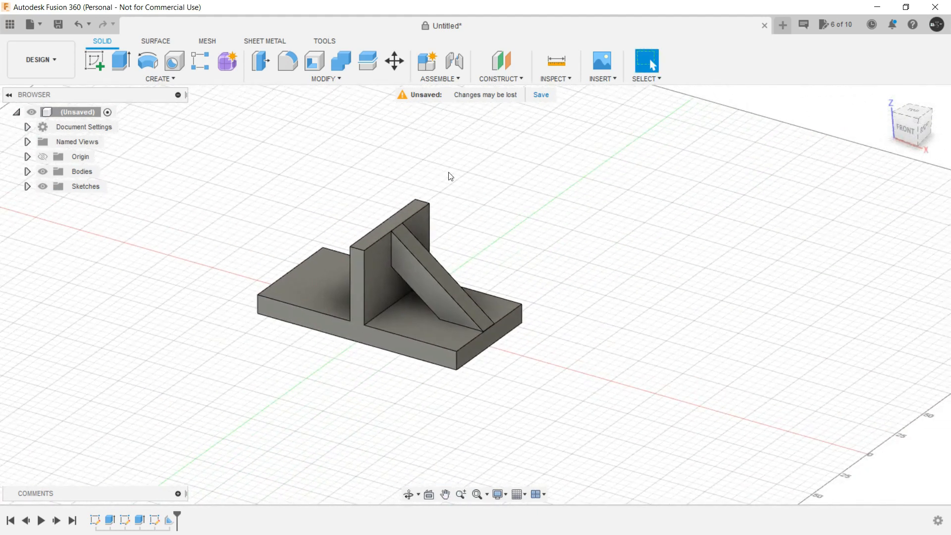
left_click(282, 80)
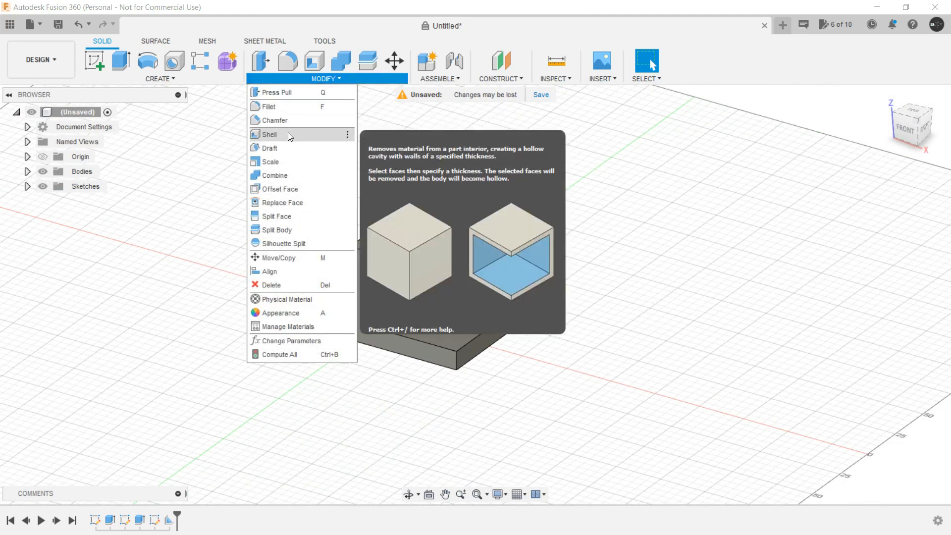
middle_click_drag(598, 191, 456, 195)
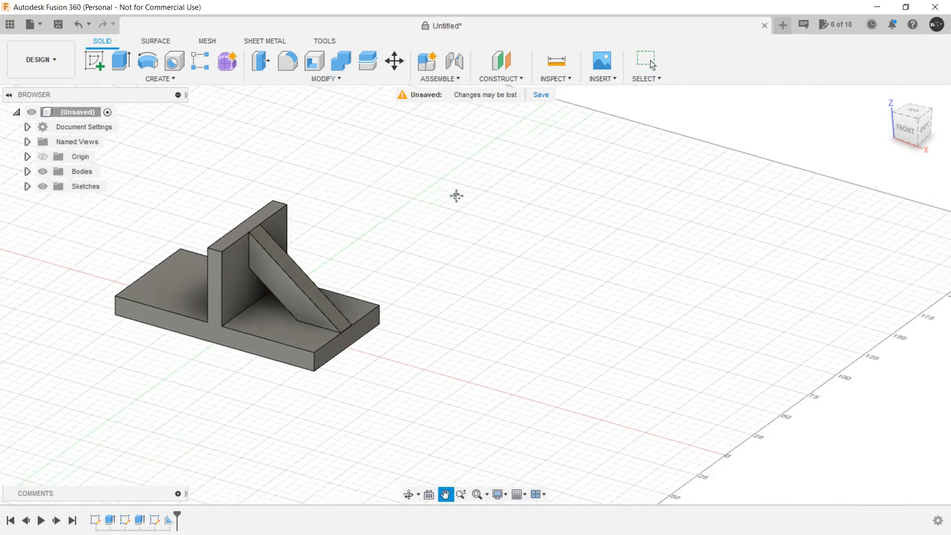
left_click(101, 62)
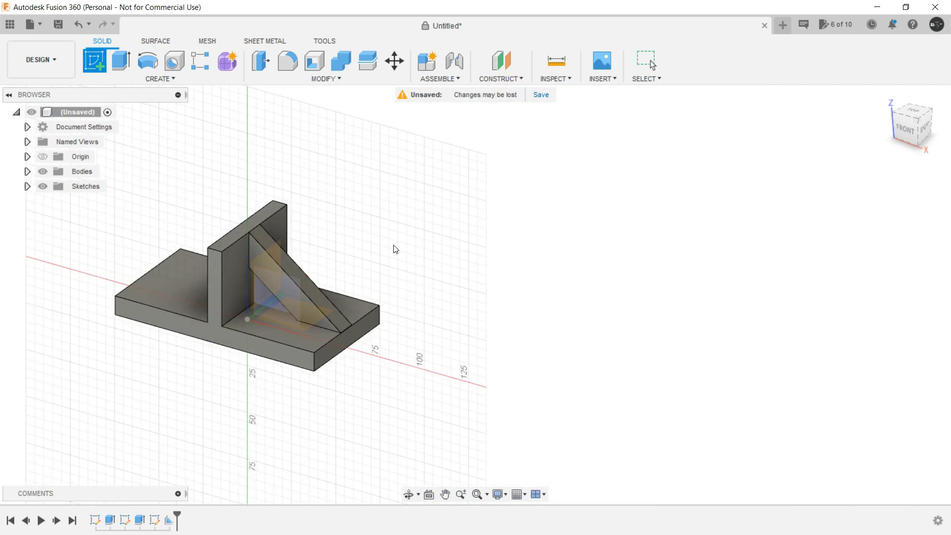
key("Escape")
mouse_move(371, 201)
middle_mouse_down()
mouse_move(490, 198)
mouse_move(545, 155)
middle_mouse_up()
Delete the rib, the upright wall's extrusion and both of their sketches, keeping only the base plate
left_click(168, 521)
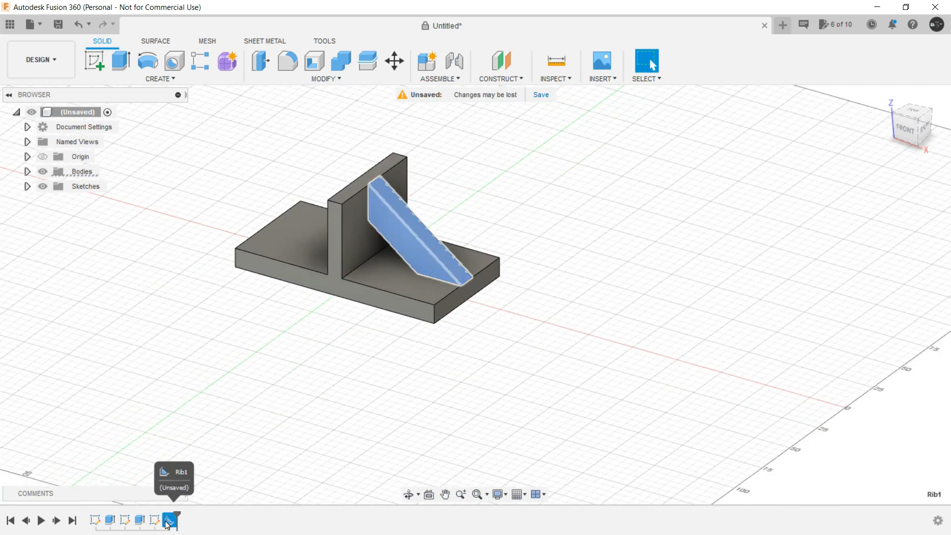
left_click(139, 519, "shift")
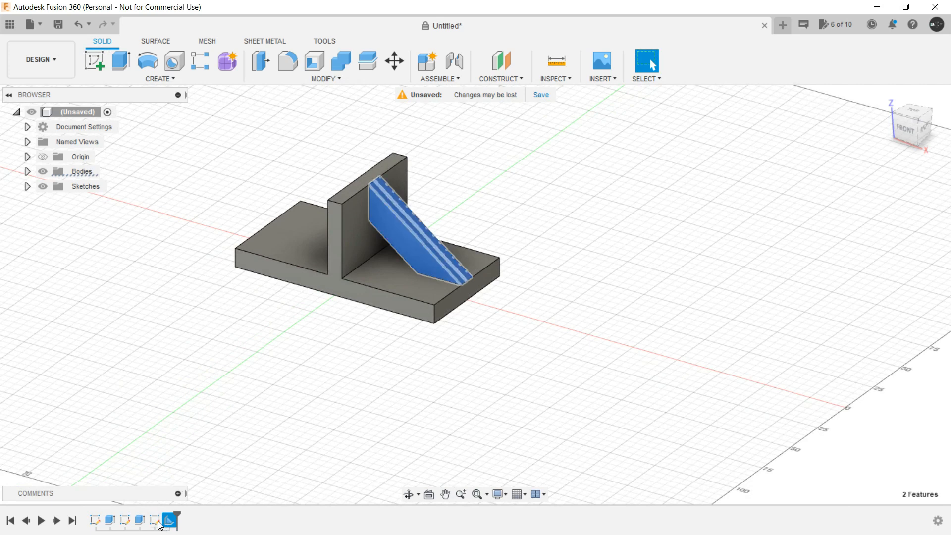
left_click(124, 520, "shift")
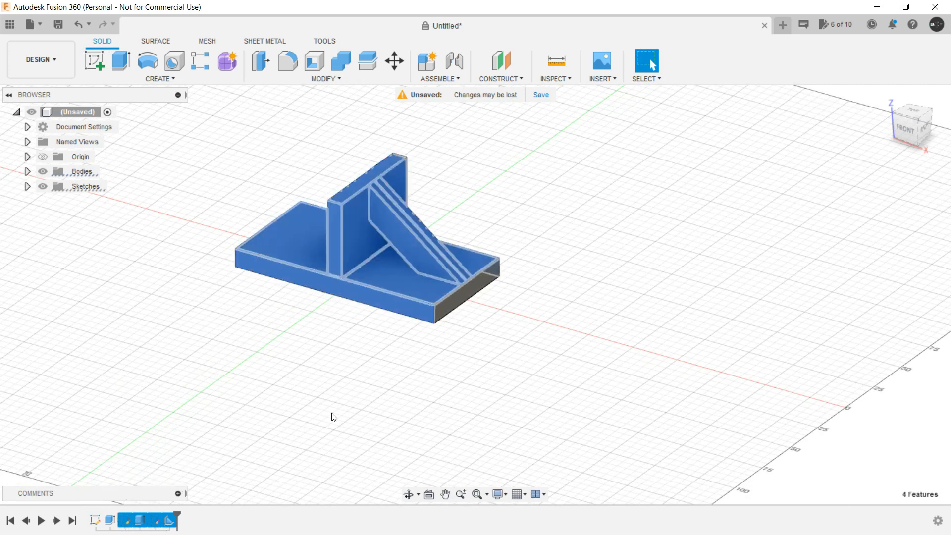
key("Delete")
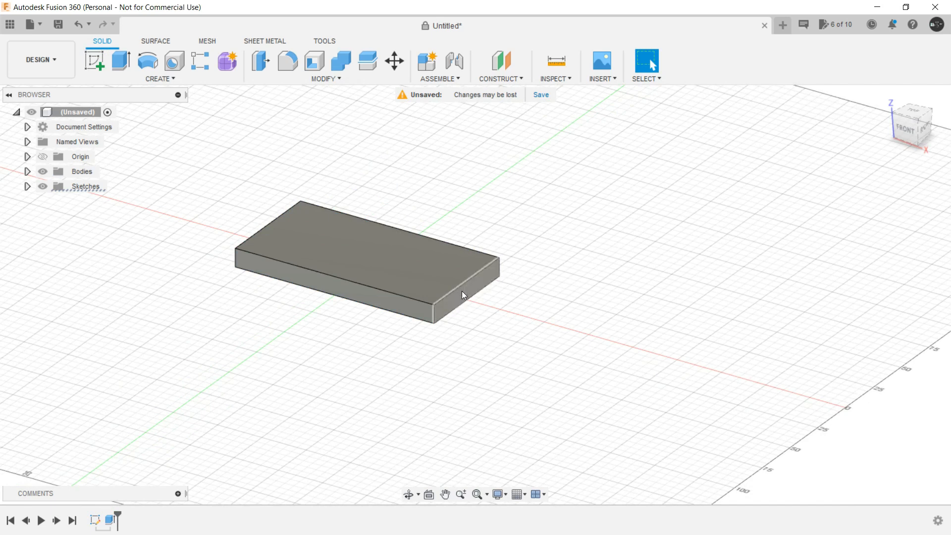
Raise the base plate's top face by 30 mm with Press Pull
left_click(406, 260)
right_click(399, 249)
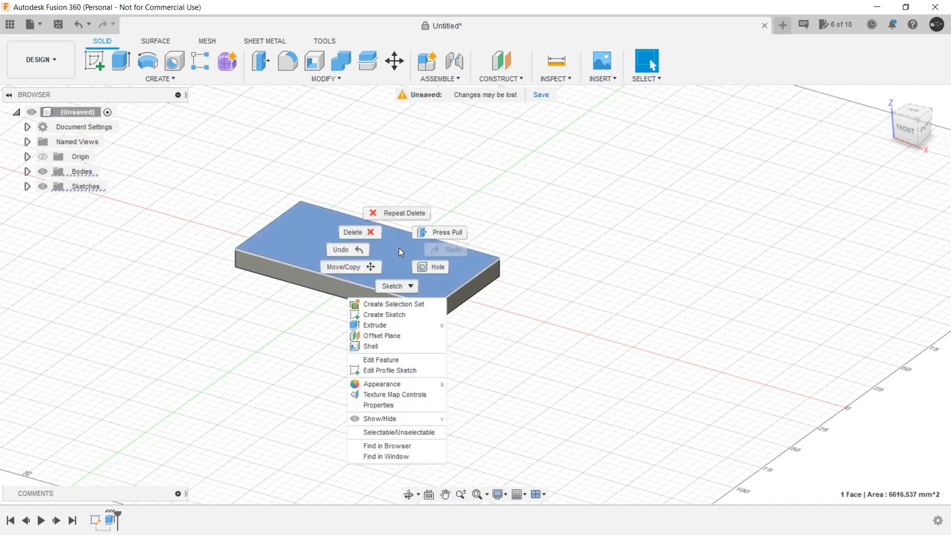
left_click(429, 235)
left_click_drag(410, 253, 422, 226)
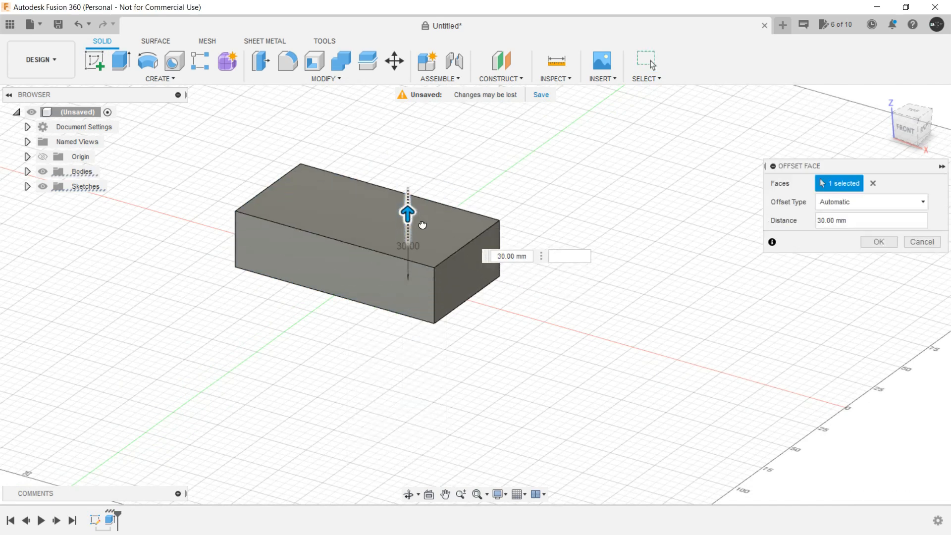
left_click(879, 242)
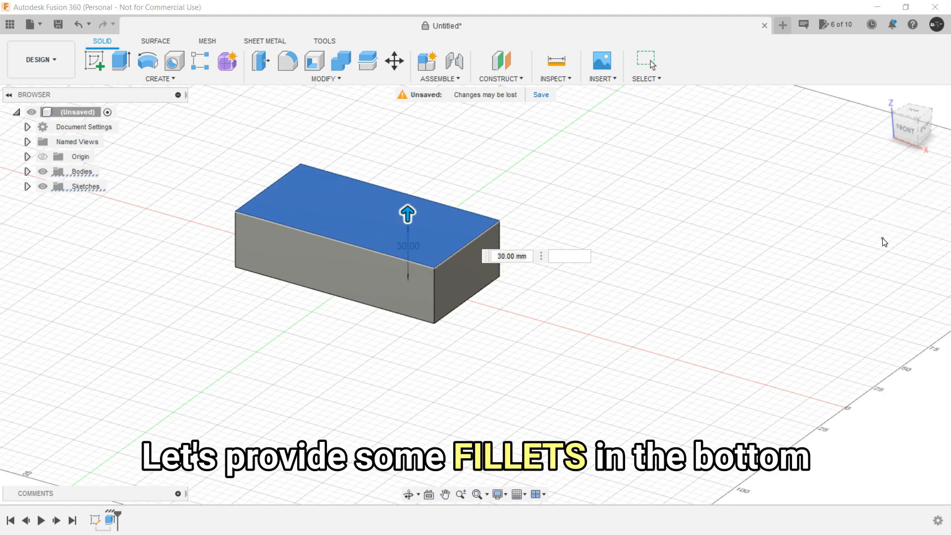
Start a Fillet and select two vertical corner edges and two adjoining bottom edges of the block
mouse_move(399, 385)
middle_mouse_down("shift")
mouse_move(351, 348)
mouse_move(390, 371)
middle_mouse_up("shift")
key("f")
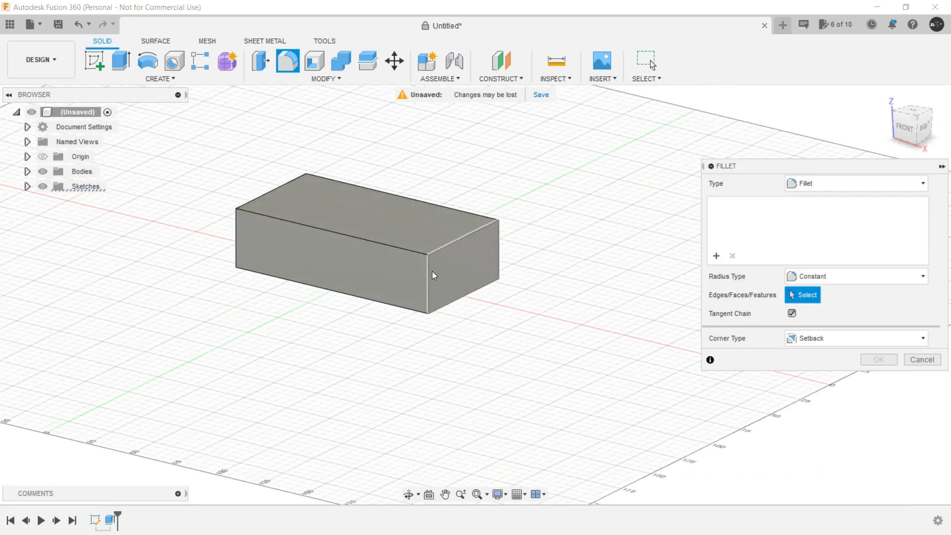
left_click(430, 275)
left_click(399, 307)
left_click(464, 297)
middle_click_drag(532, 289, 320, 297, "shift")
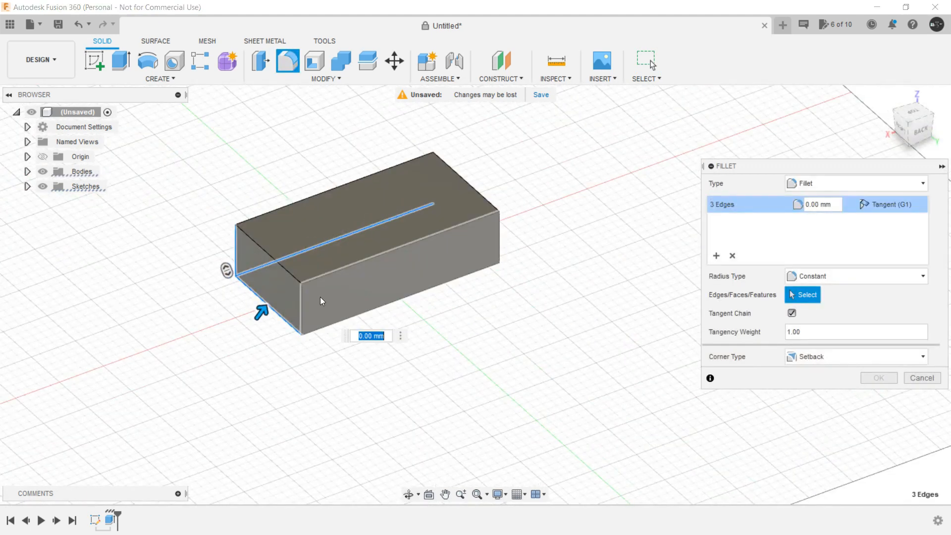
left_click(301, 317)
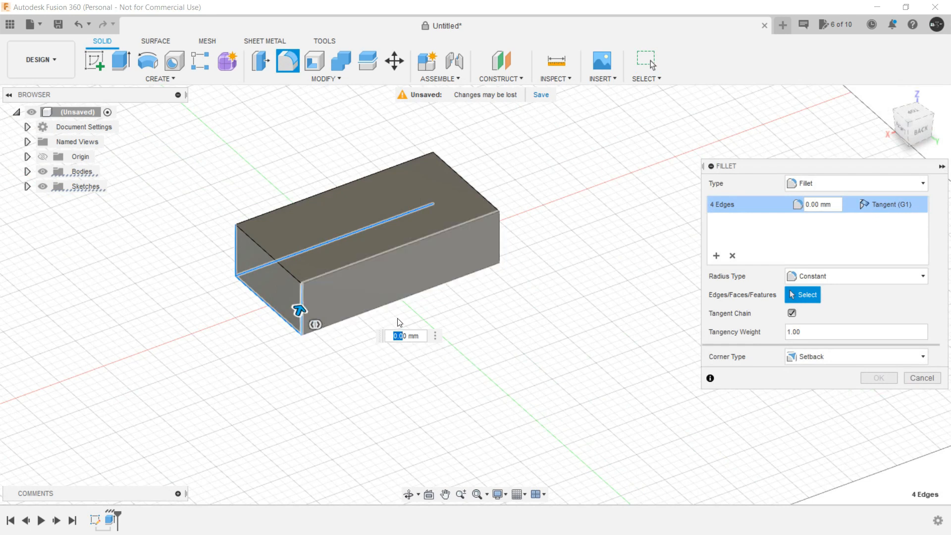
Add the remaining vertical and bottom edges to the fillet and apply a 5 mm radius
middle_click_drag(482, 350, 437, 266, "shift")
left_click(436, 271)
middle_click_drag(607, 271, 509, 299, "shift")
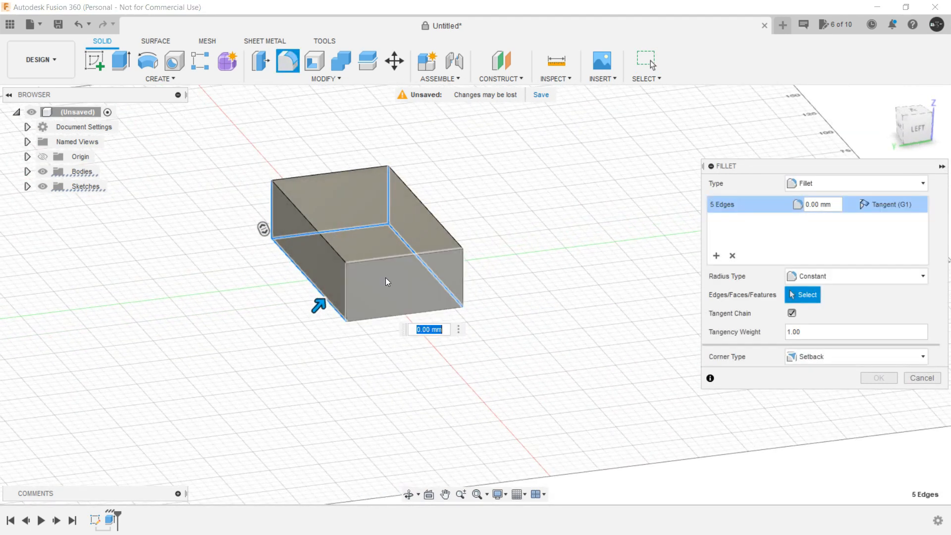
left_click(345, 288)
left_click(385, 317)
middle_click_drag(529, 262, 393, 264, "shift")
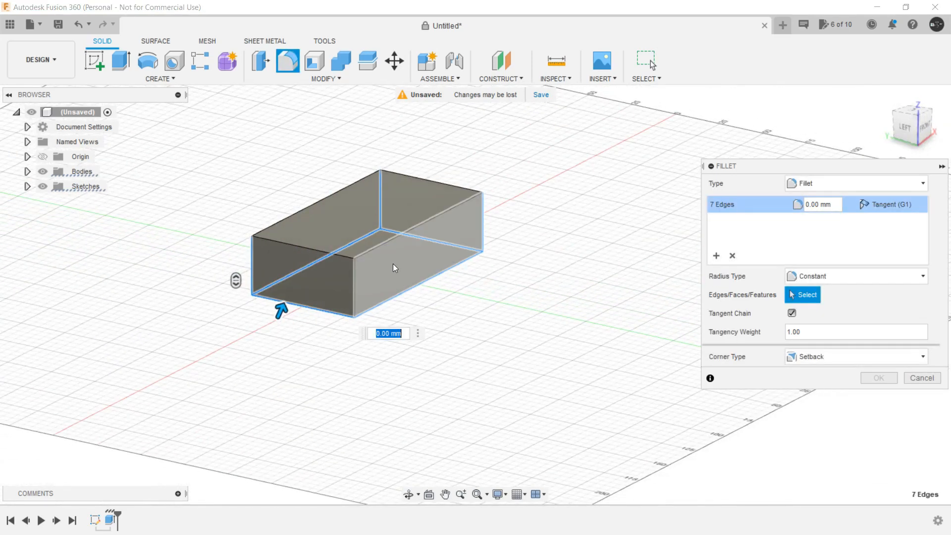
left_click(355, 279)
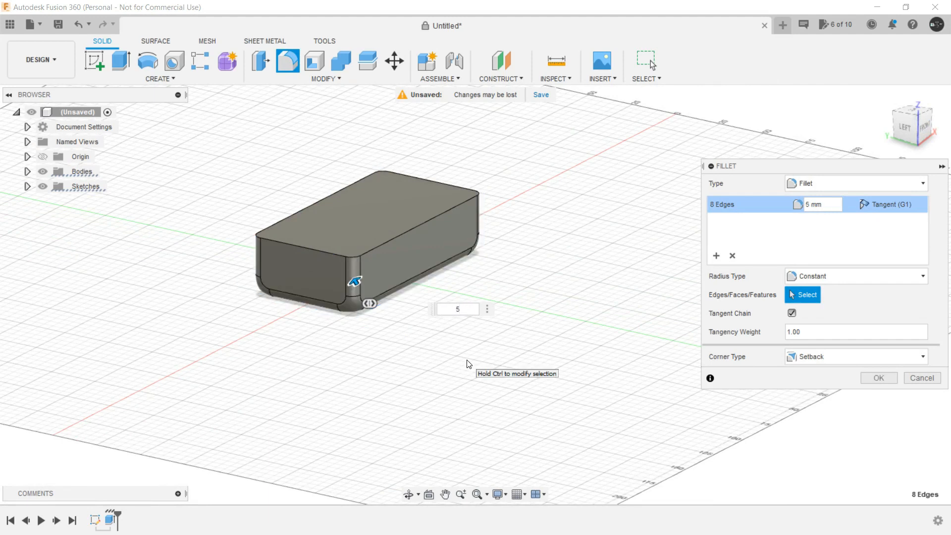
left_click(878, 378)
Start a Shell that removes the block's top face, with a 2 mm inside thickness
middle_click_drag(327, 394, 424, 403, "shift")
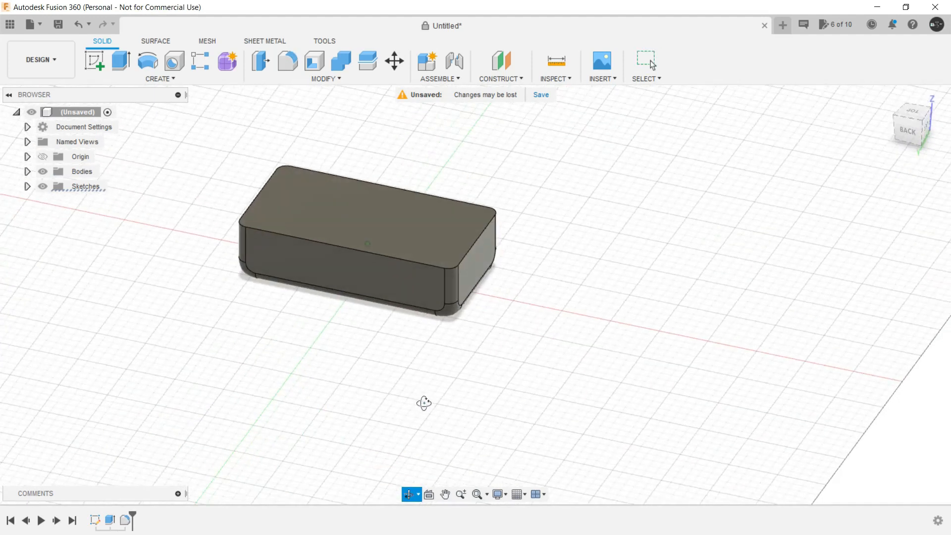
left_click(328, 78)
left_click(292, 134)
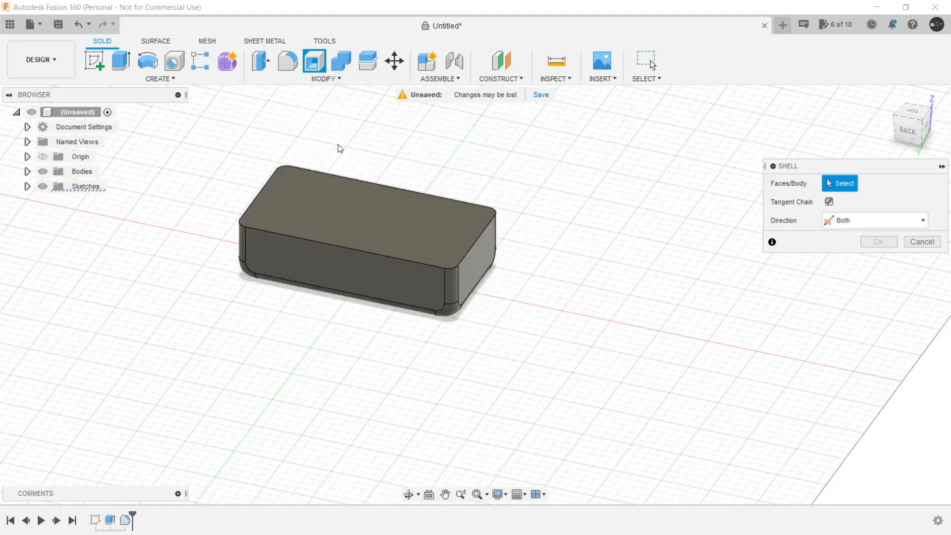
left_click(395, 224)
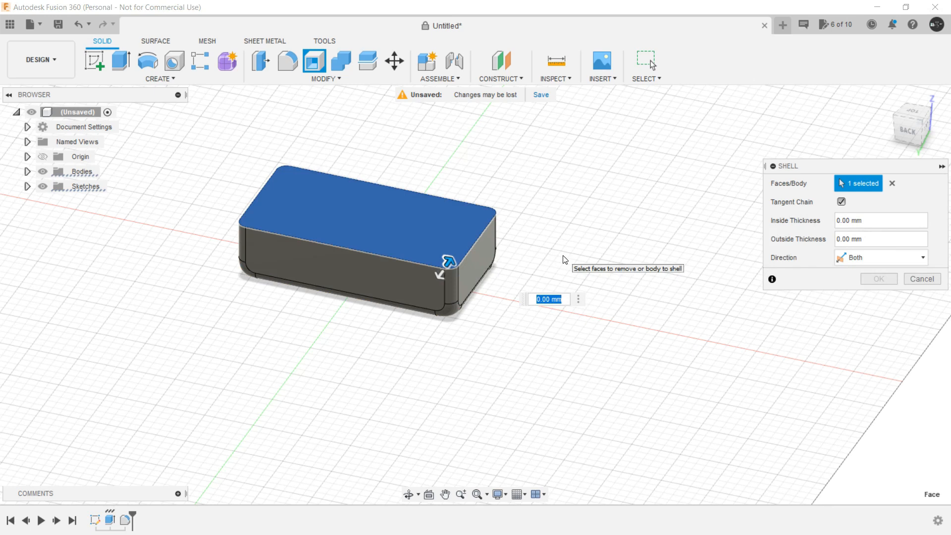
type("2")
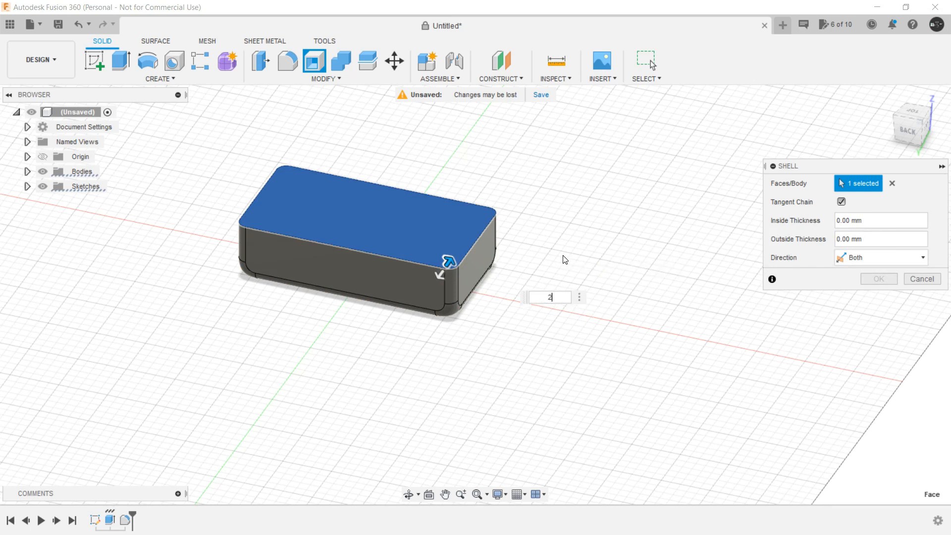
key("Return")
scroll(421, 184, "up", 3)
middle_click_drag(408, 236, 399, 238, "shift")
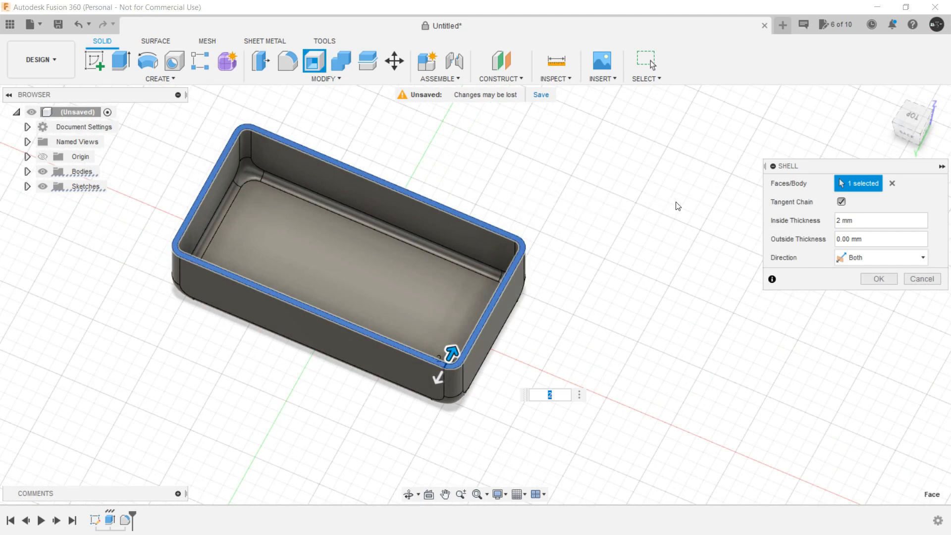
Try the Inside direction for the shell and restore the Both direction
left_click(875, 260)
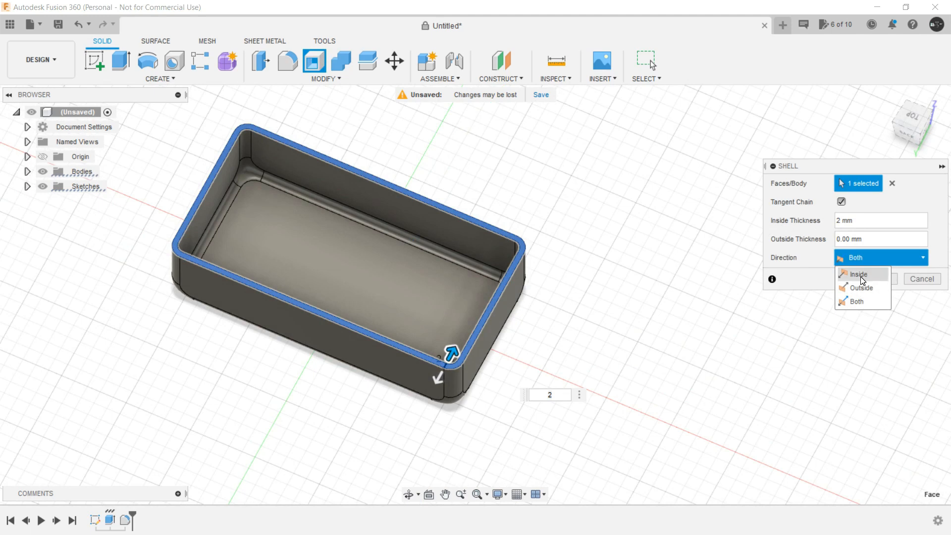
left_click(860, 276)
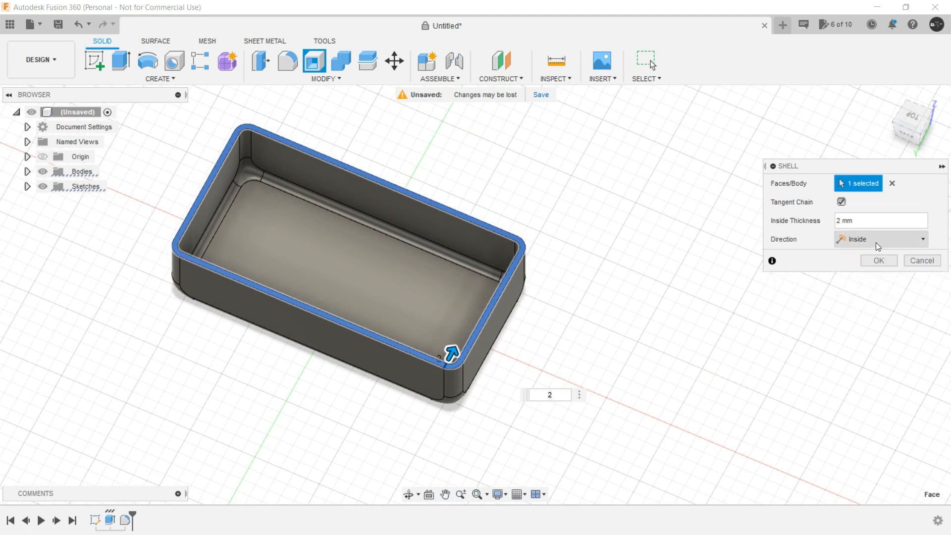
left_click(876, 241)
left_click(861, 281)
Try a 5 mm outside thickness for the shell, then reset it to 0 and set the inside thickness to 3 mm
scroll(444, 402, "up", 2)
scroll(445, 402, "up", 2)
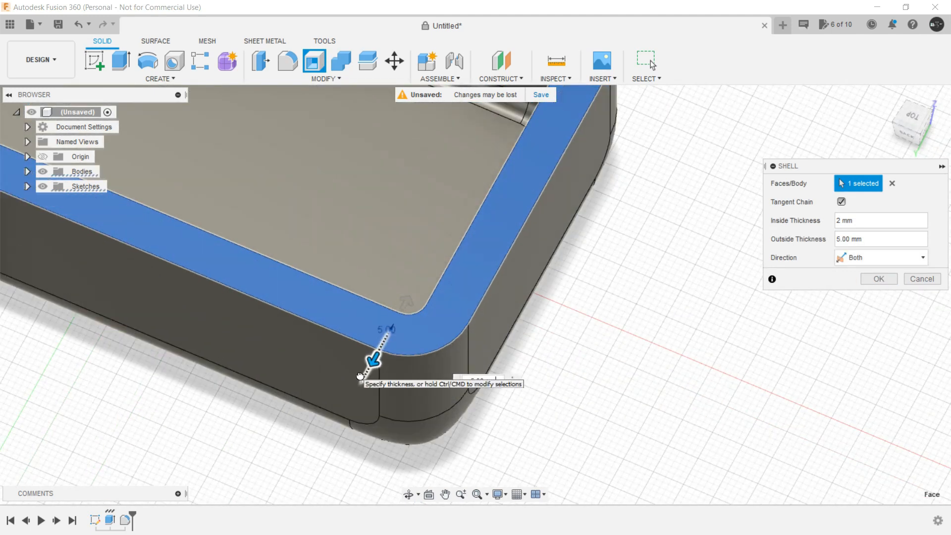
left_click(396, 335)
left_click_drag(415, 306, 429, 277)
scroll(510, 362, "down", 4)
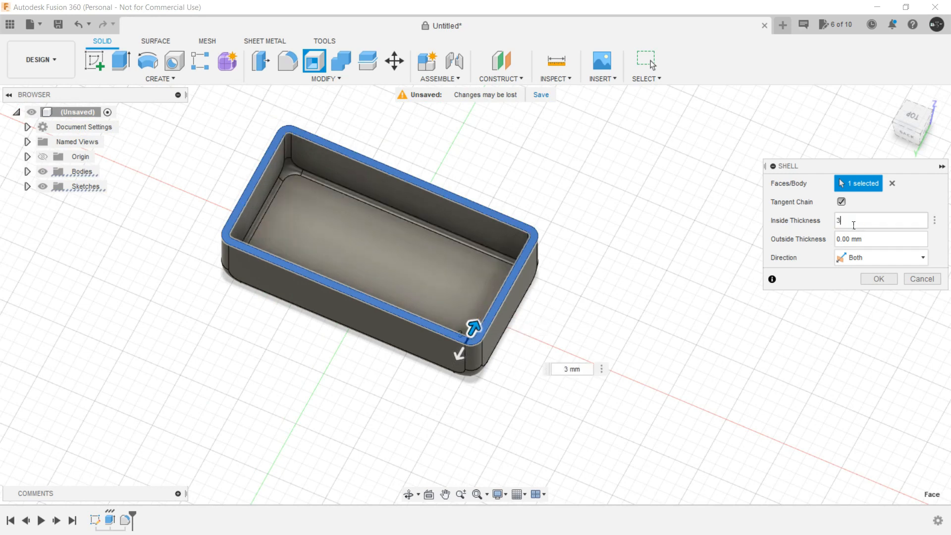
Change the shell direction to Inside and create the shell
left_click(883, 260)
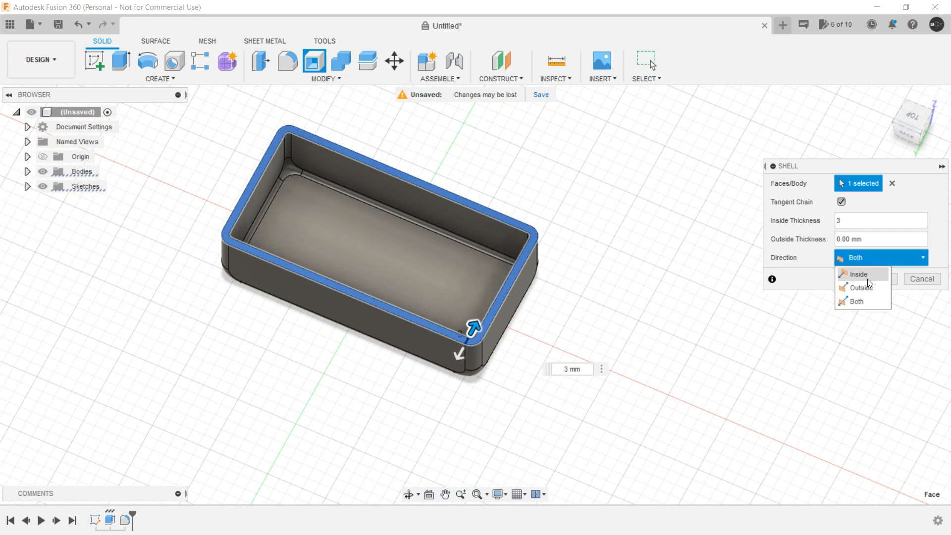
left_click(865, 273)
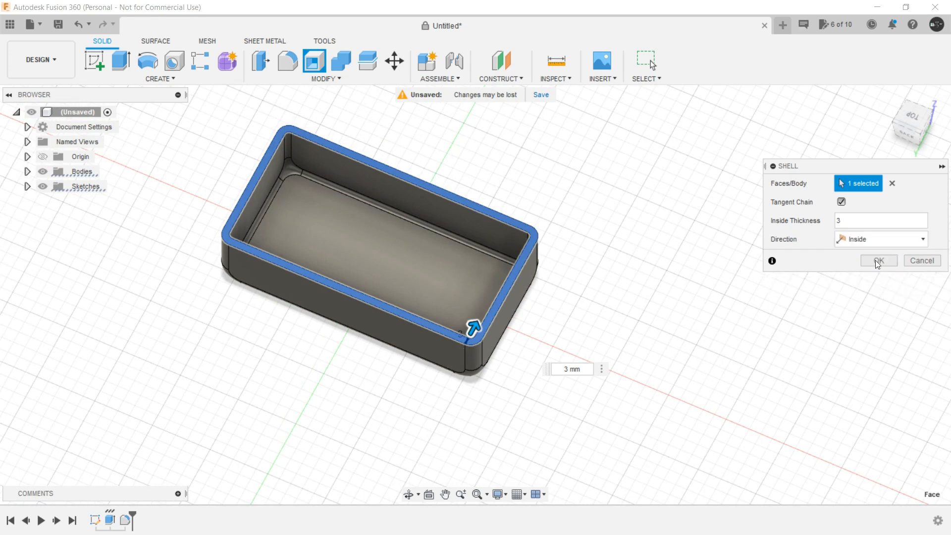
left_click(877, 261)
middle_click_drag(579, 346, 582, 324, "shift")
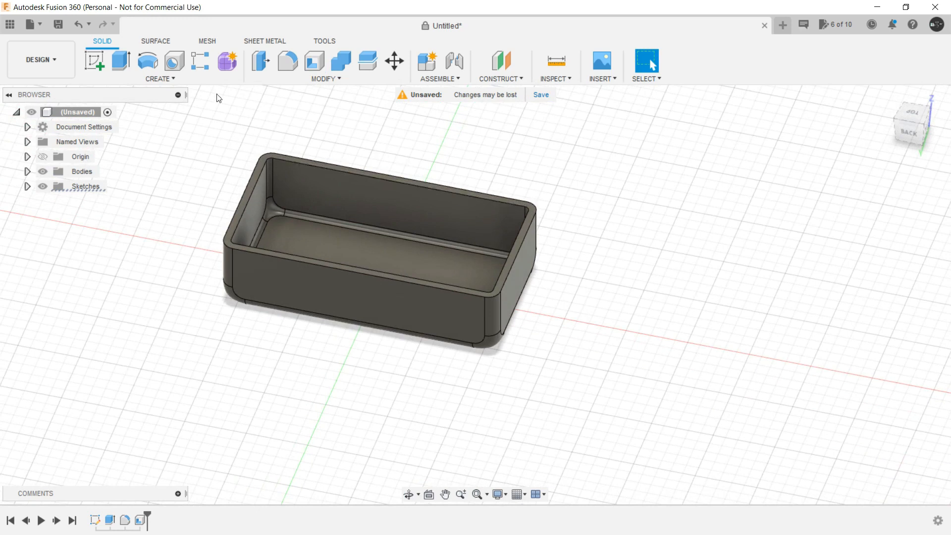
Start a sketch on the top rim face of the shelled box
left_click(183, 80)
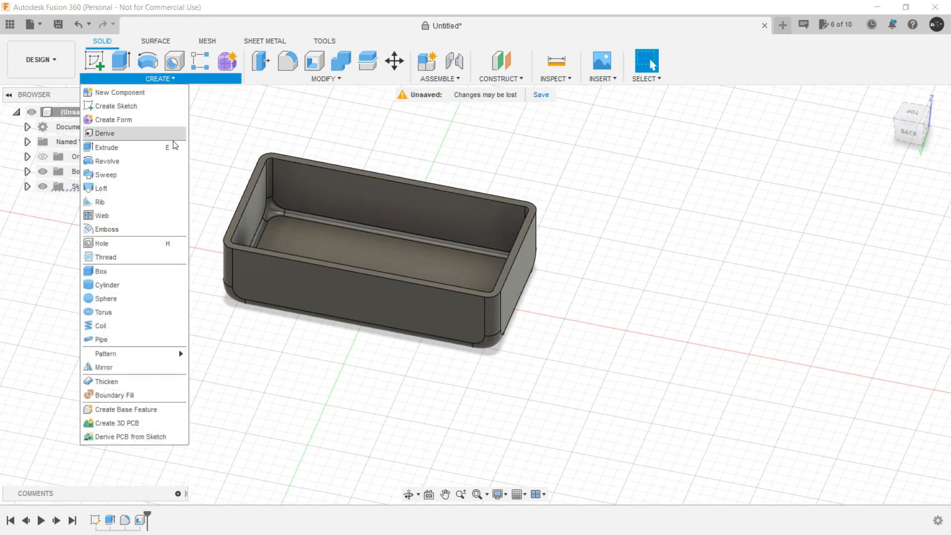
left_click(503, 147)
scroll(500, 144, "up", 5)
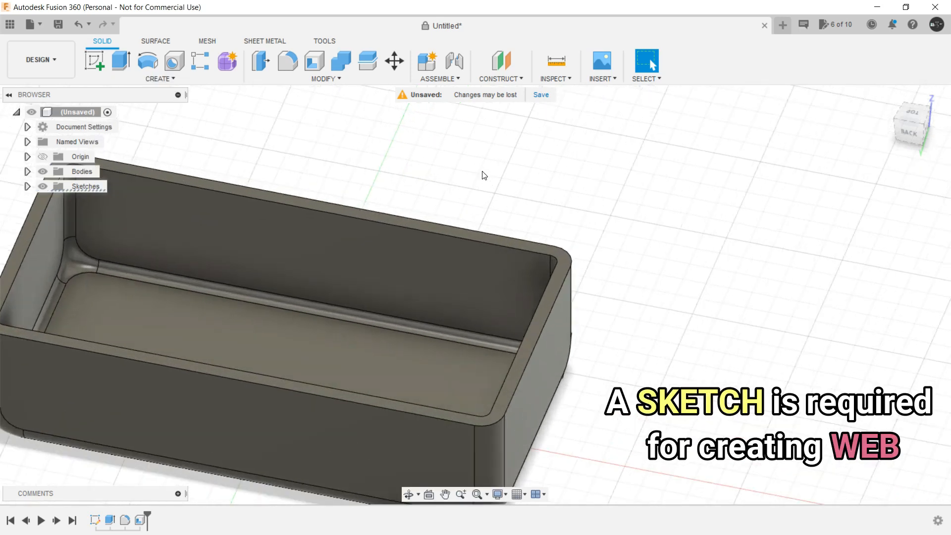
scroll(480, 184, "up", 1)
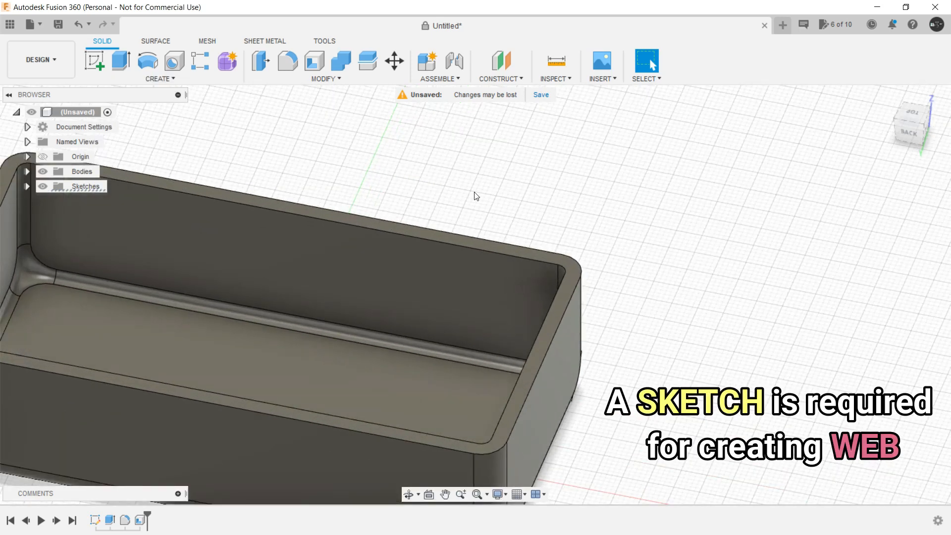
left_click(474, 242)
scroll(526, 195, "down", 6)
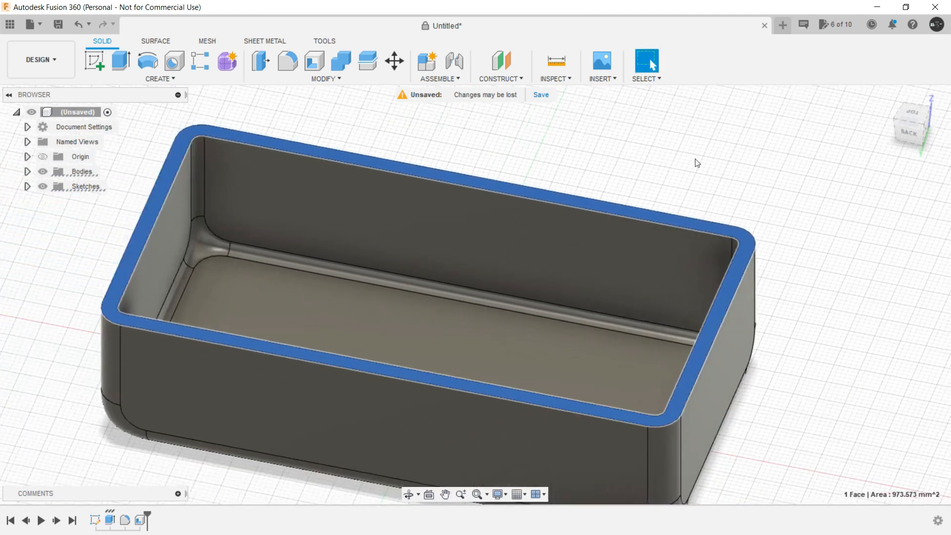
left_click(92, 63)
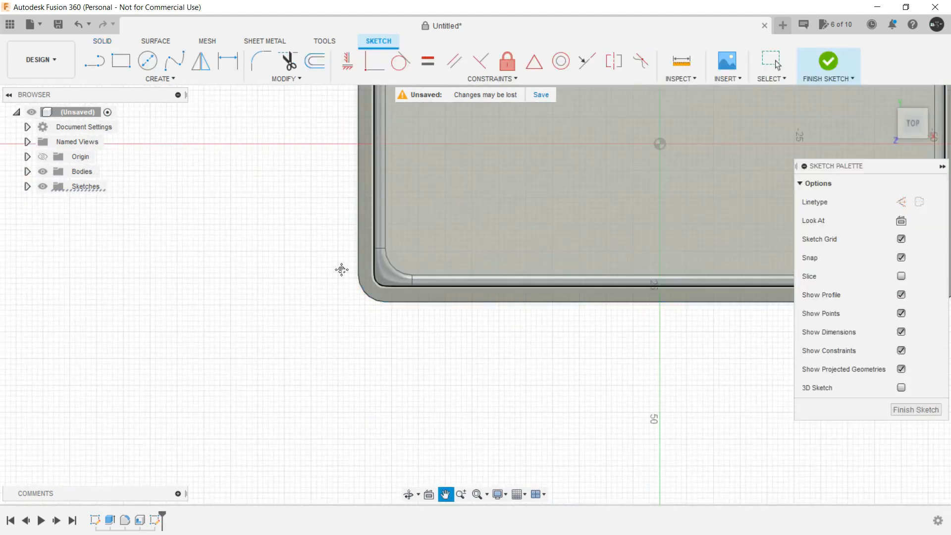
Sketch a three-segment stepped line chain inside the box outline, running horizontally, vertically through the middle, and horizontally again
key("l")
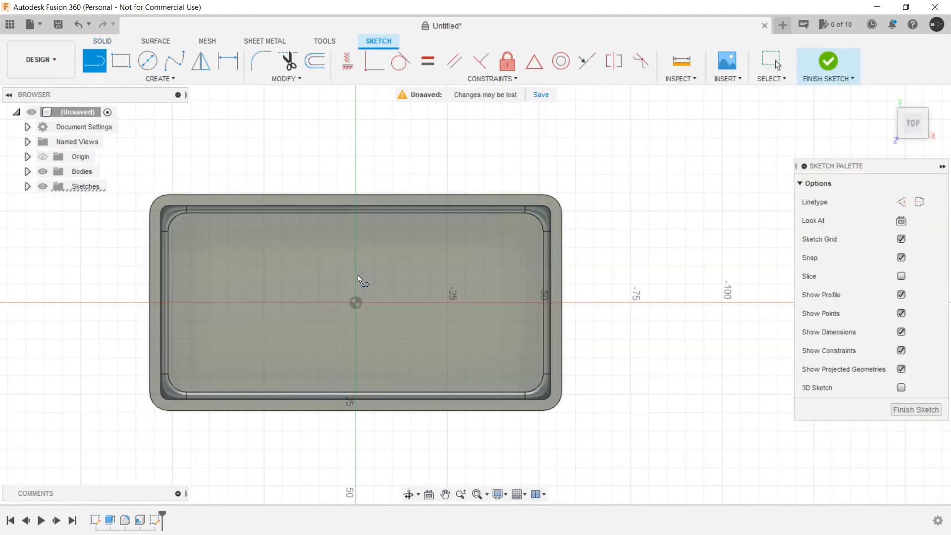
left_click(191, 248)
left_click(355, 247)
left_click(356, 339)
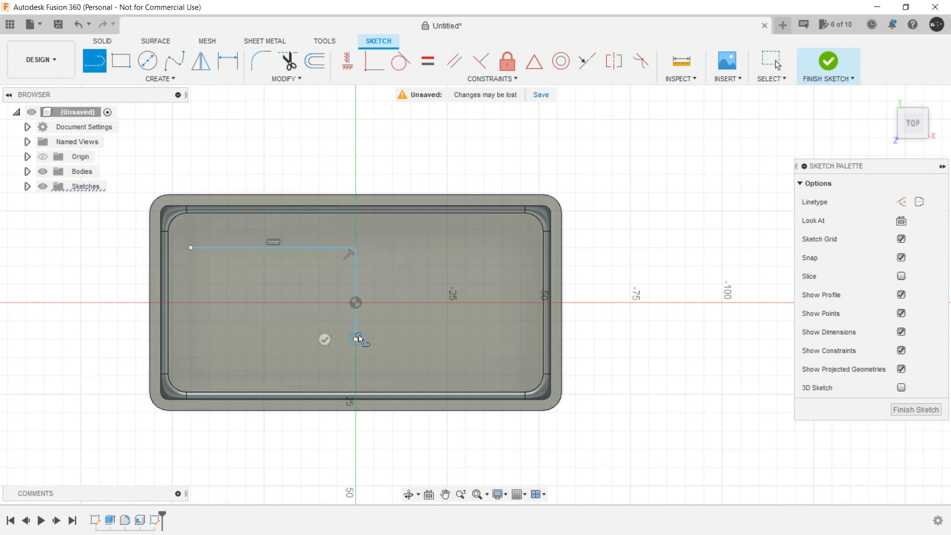
double_click(468, 336)
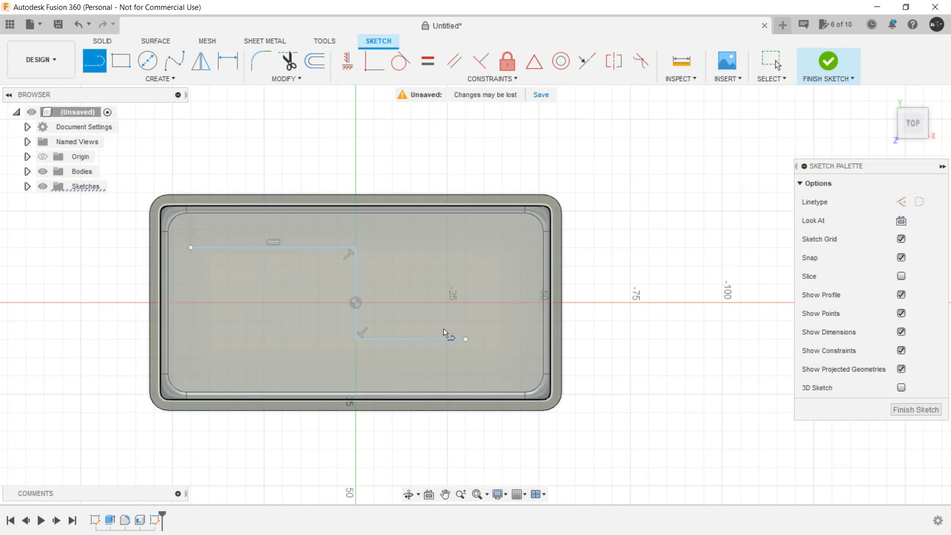
Add a vertical branch line from the first horizontal segment toward the front wall and finish the sketch
left_click(263, 247)
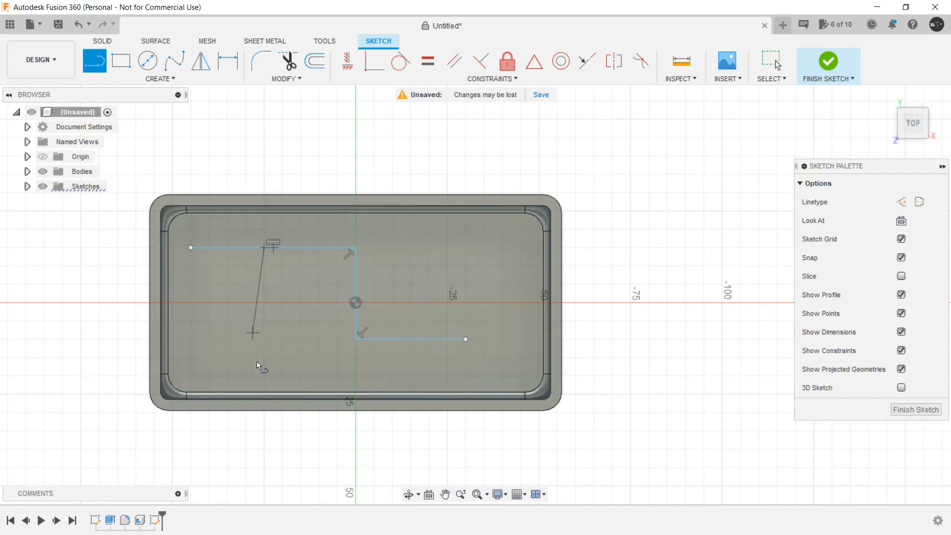
left_click(267, 367)
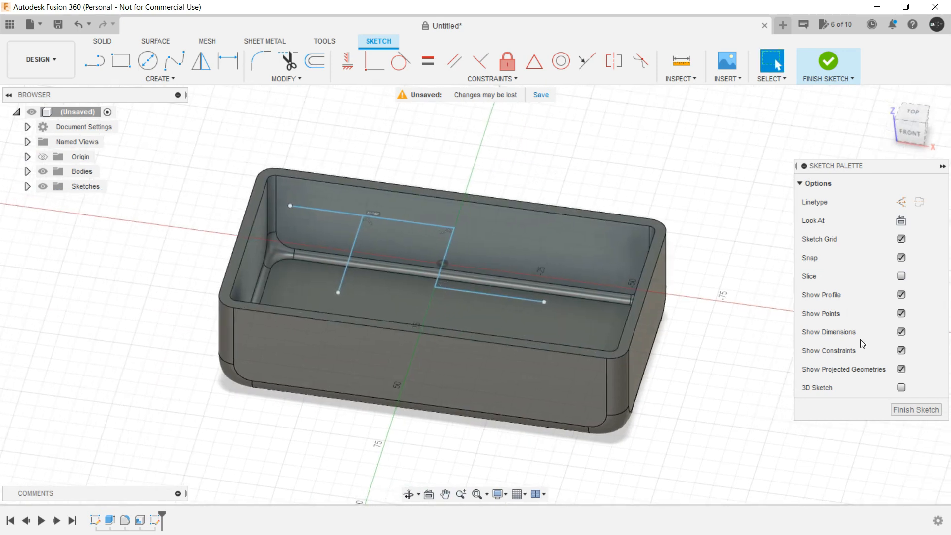
left_click(915, 410)
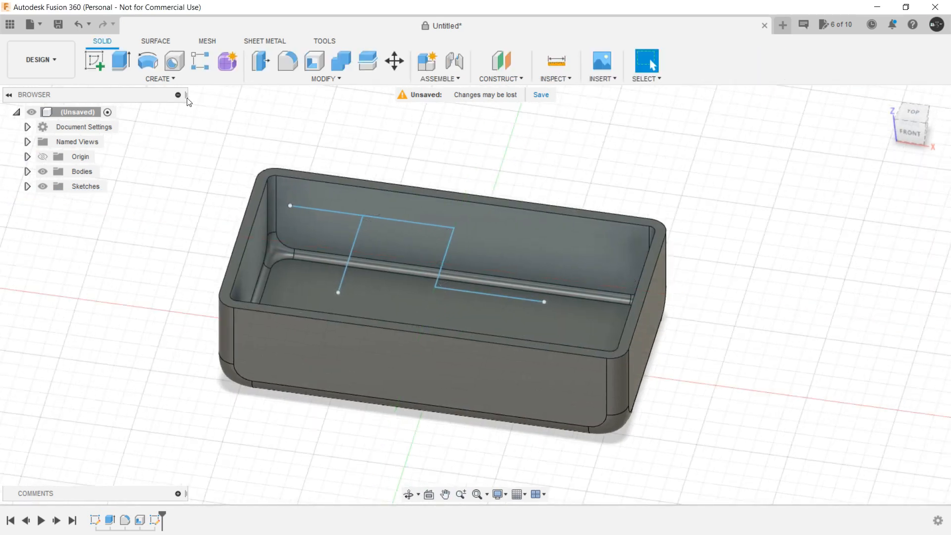
Try a web on the stepped line chain with the To Next extent type
left_click(178, 82)
left_click(136, 215)
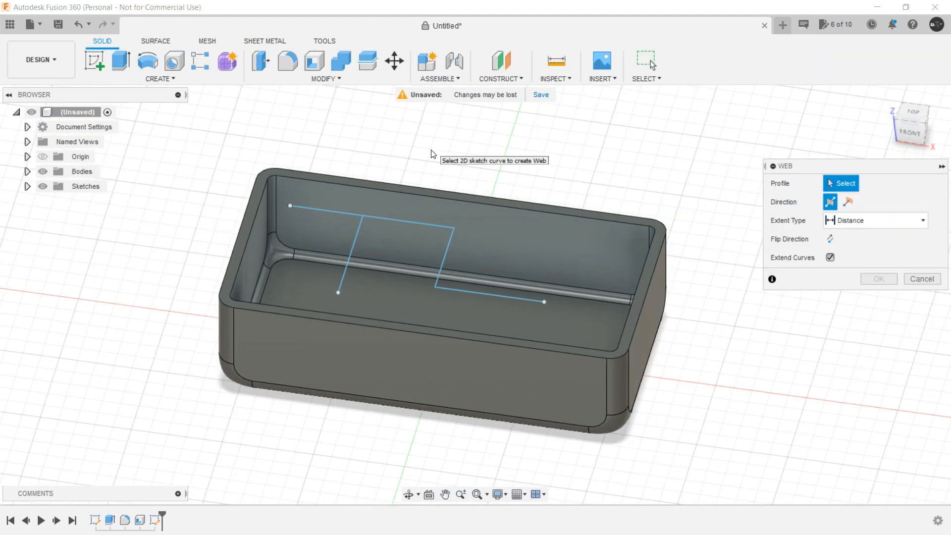
left_click(426, 227)
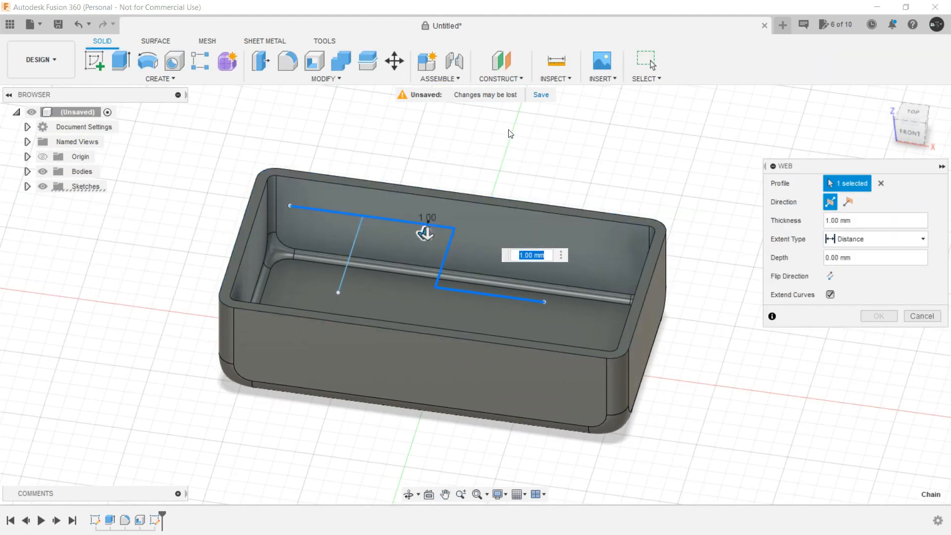
left_click(863, 240)
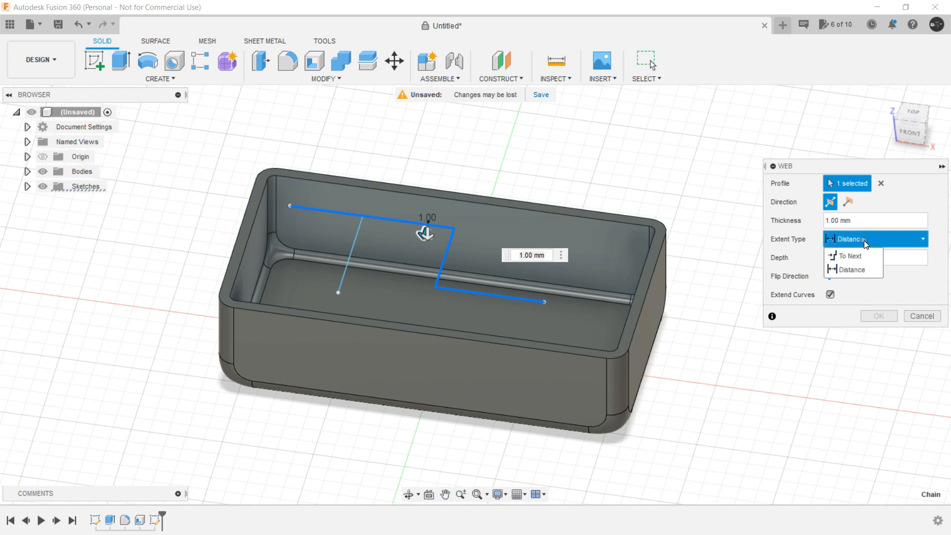
left_click(846, 259)
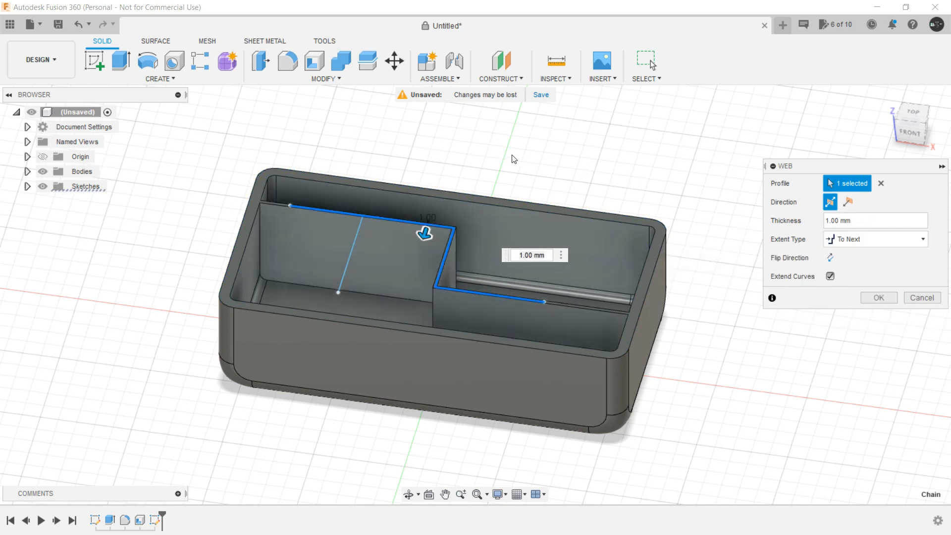
middle_click_drag(485, 160, 448, 182, "shift")
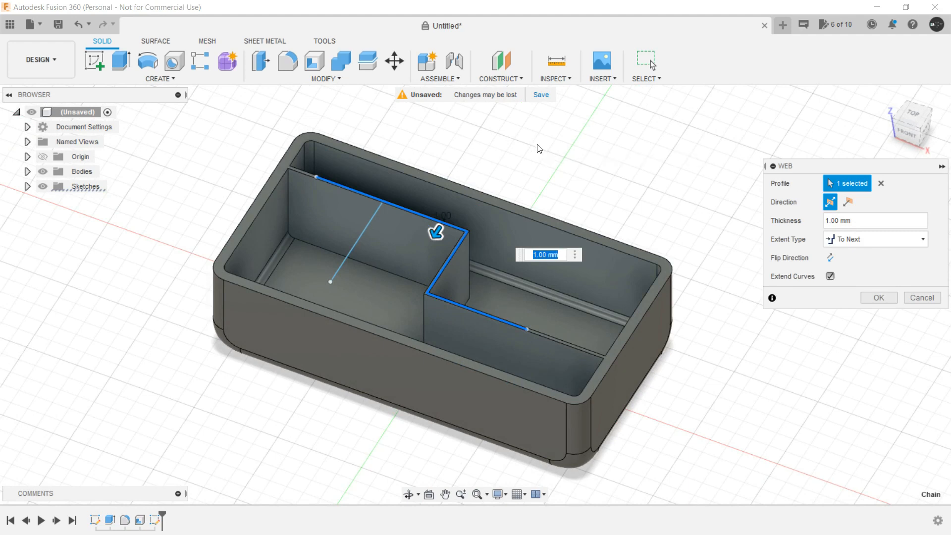
Change the web's extent type to Distance and try a 5 mm thickness with a 5 mm depth
left_click(880, 239)
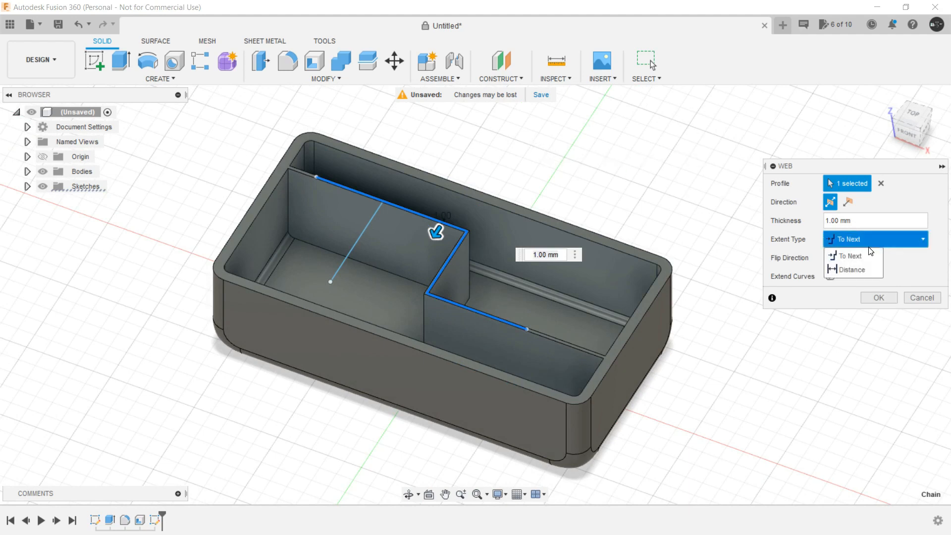
left_click(848, 269)
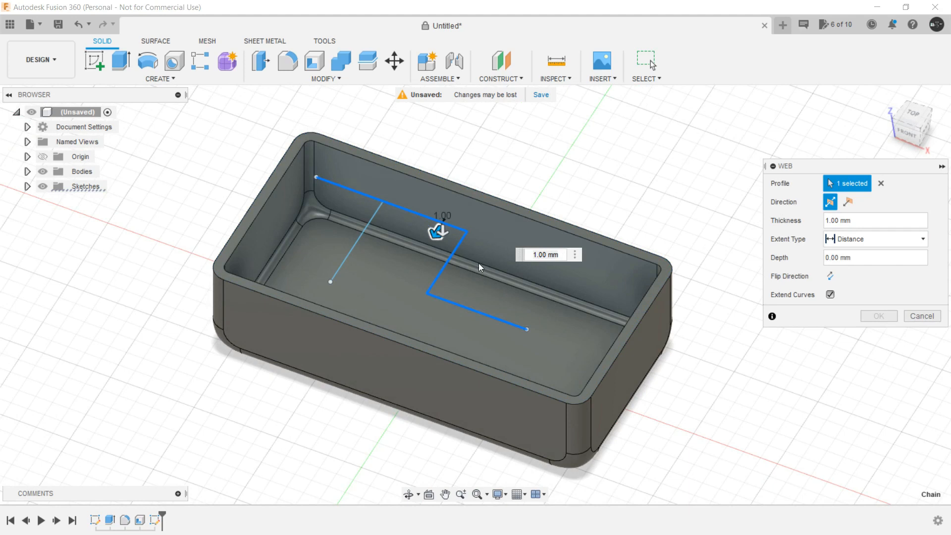
scroll(430, 225, "up", 3)
scroll(430, 225, "up", 2)
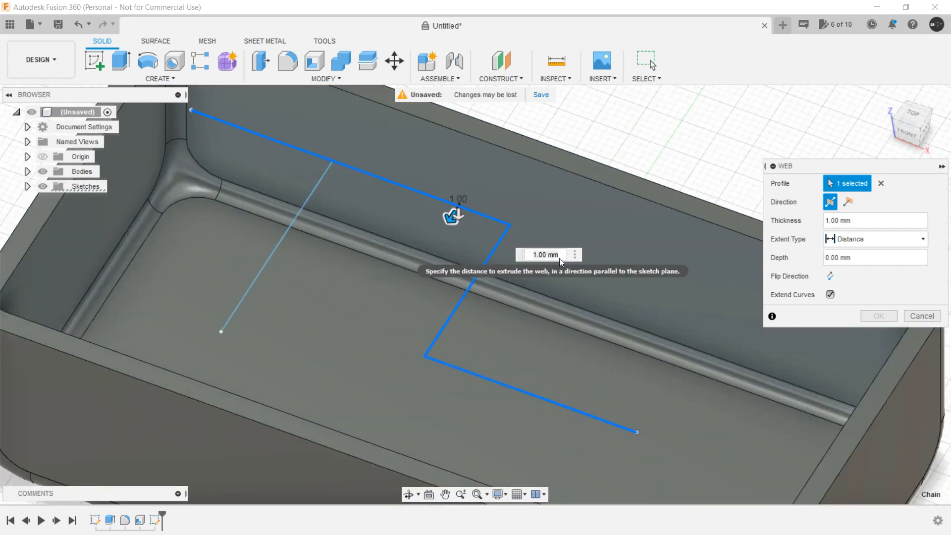
left_click_drag(452, 229, 493, 214)
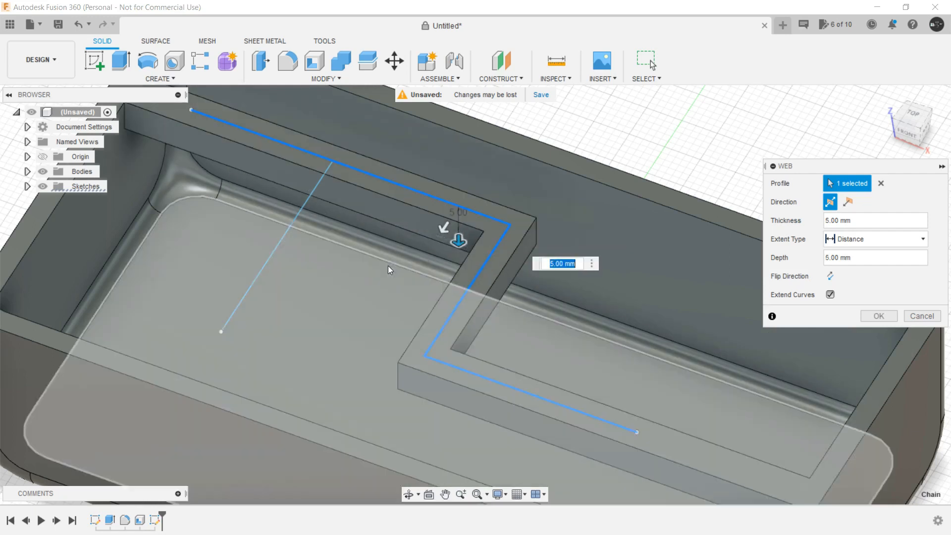
scroll(387, 269, "down", 3)
middle_click_drag(387, 266, 546, 187, "shift")
middle_click_drag(606, 151, 424, 228, "shift")
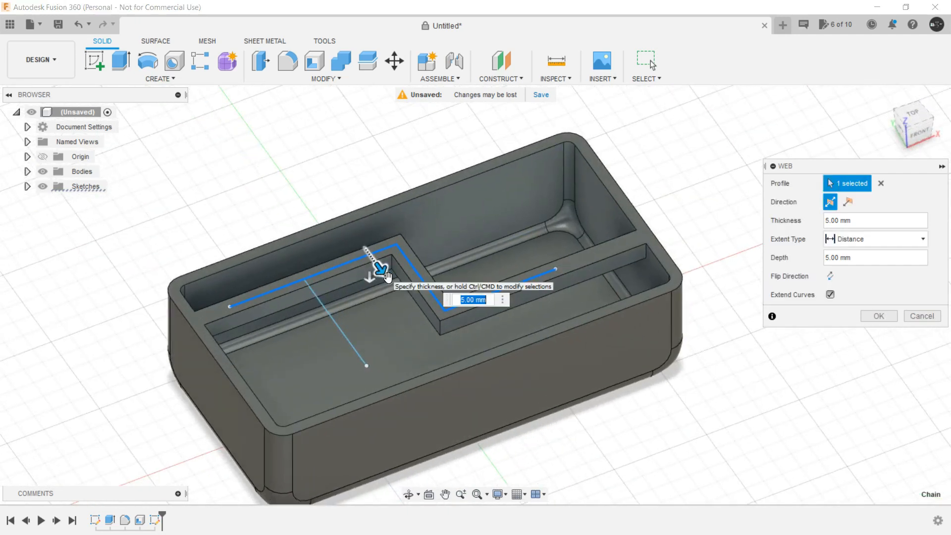
Try a web thickness of 2 mm and a depth of 10 mm
key("Tab")
middle_click_drag(373, 266, 397, 289, "shift")
scroll(417, 252, "up", 5)
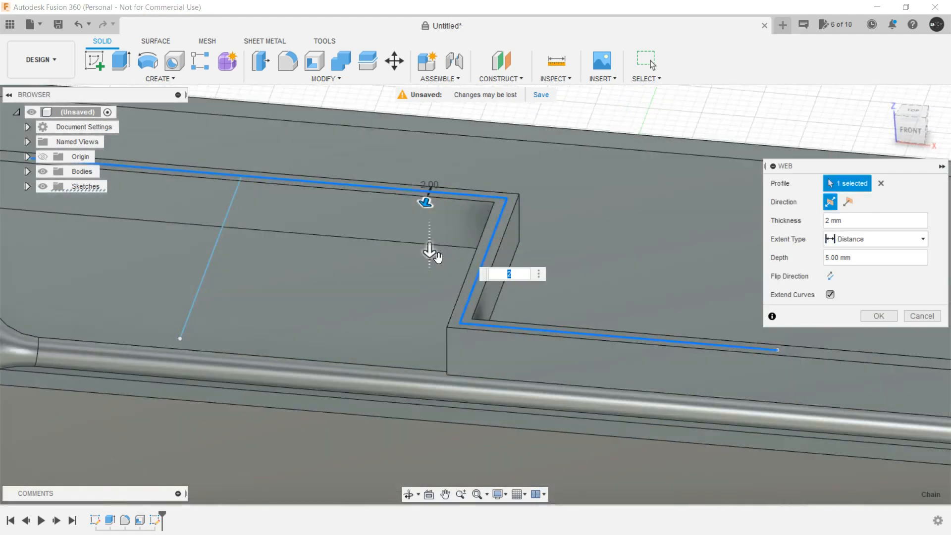
key("Tab")
left_click_drag(438, 281, 429, 297)
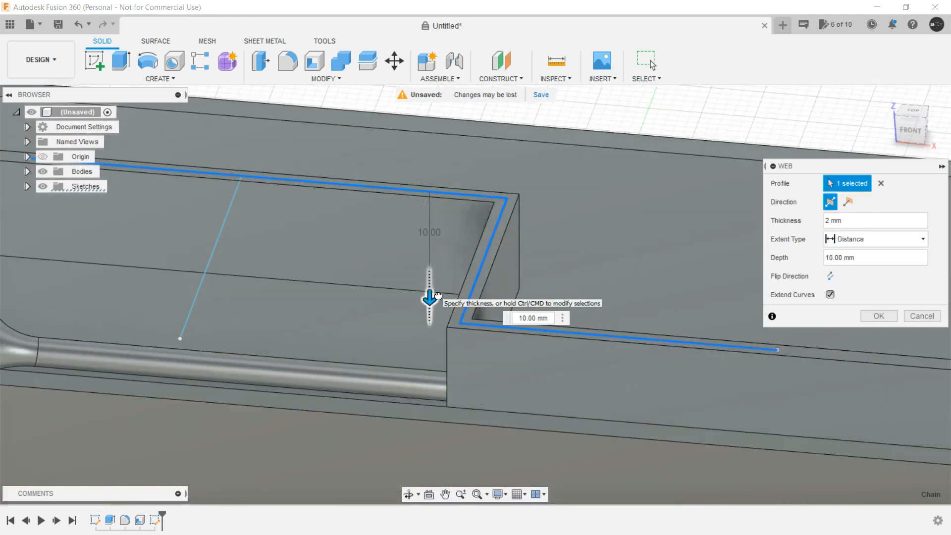
scroll(564, 266, "down", 5)
scroll(565, 266, "down", 2)
middle_click_drag(575, 260, 602, 312, "shift")
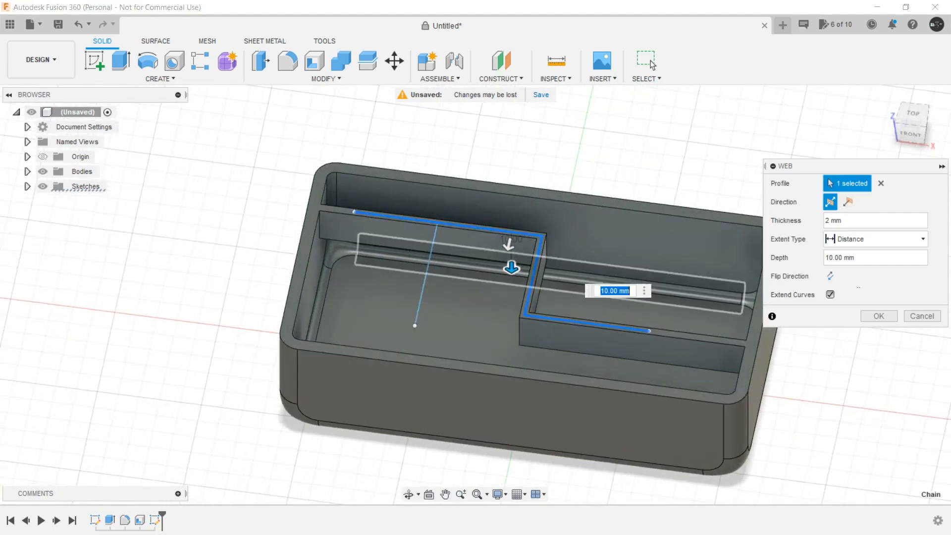
Try flipping the web and giving it a one-sided thickness, restore the symmetric direction, and cancel the web
left_click(831, 275)
left_click(830, 276)
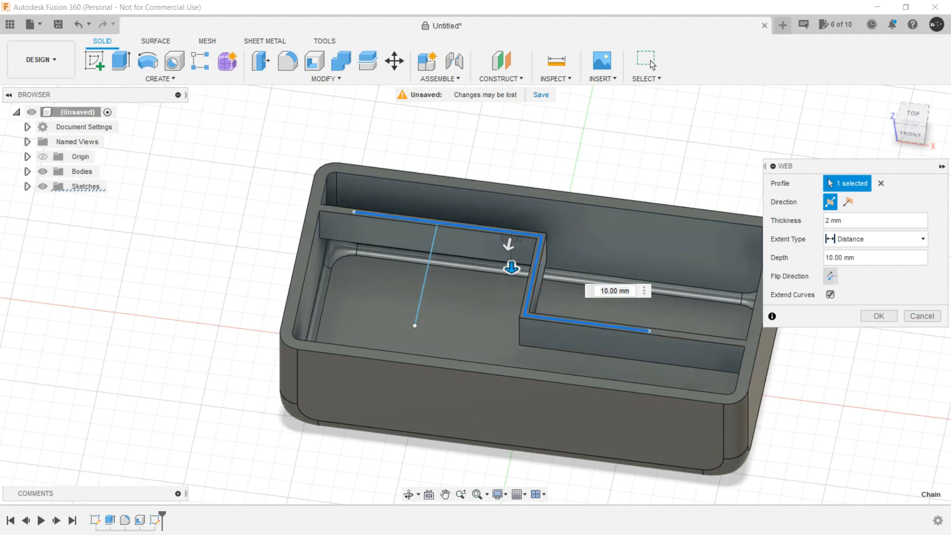
left_click(847, 207)
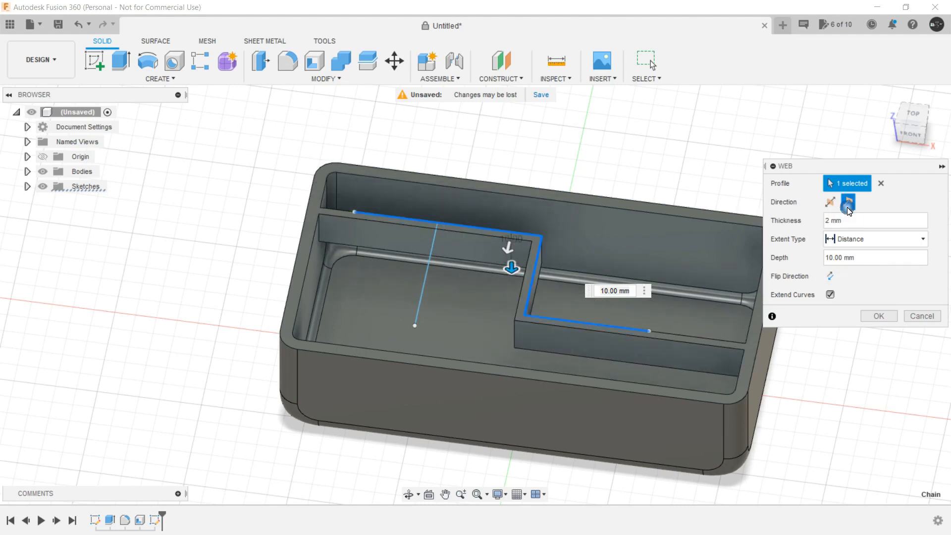
left_click(830, 202)
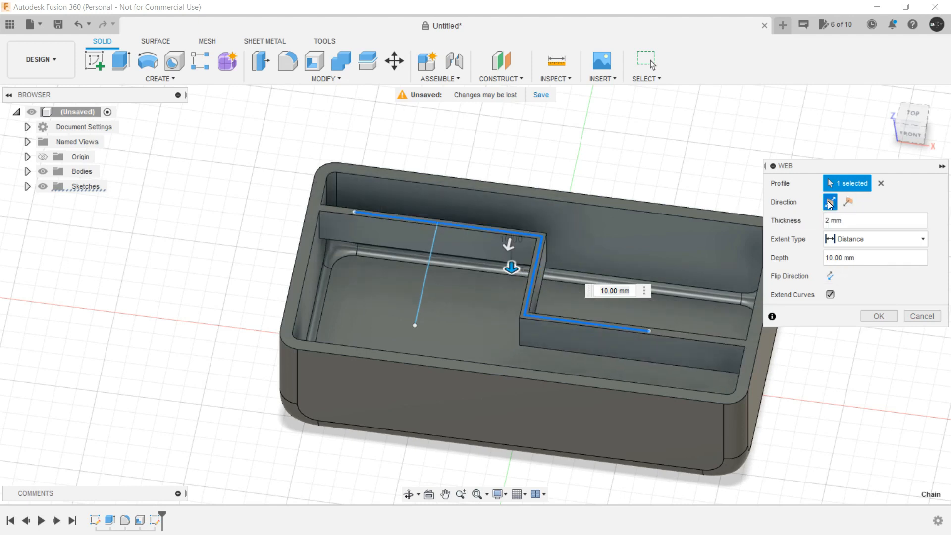
left_click(919, 316)
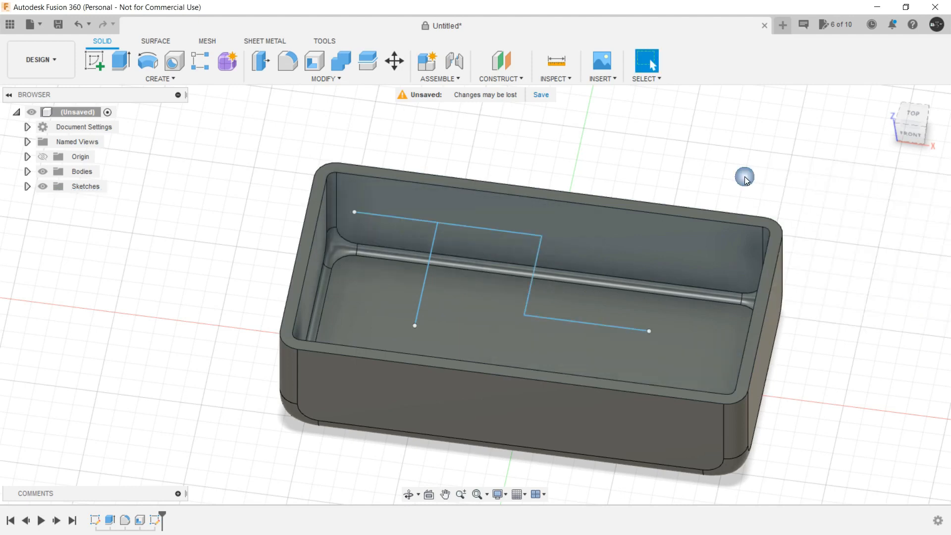
Start a web with both the branch line and the stepped line chain as its profile
left_click(140, 79)
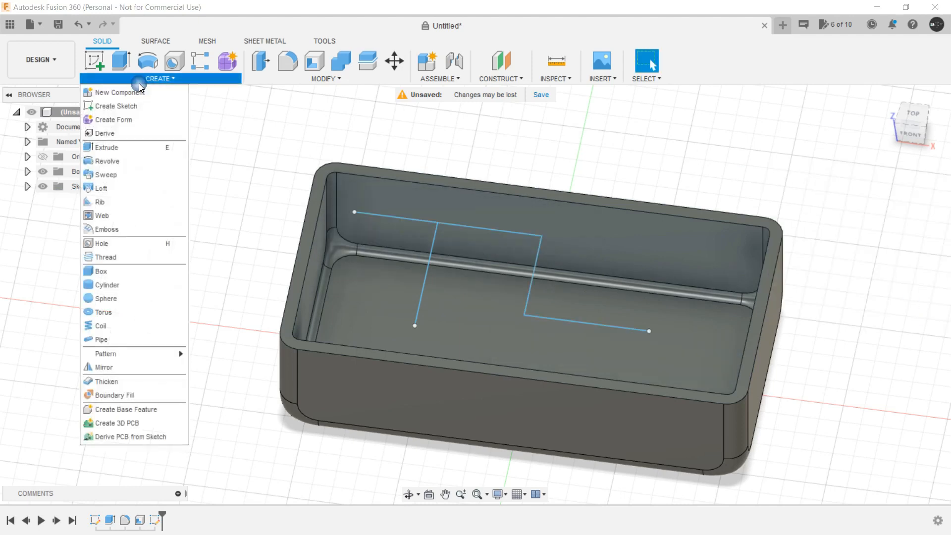
left_click(111, 214)
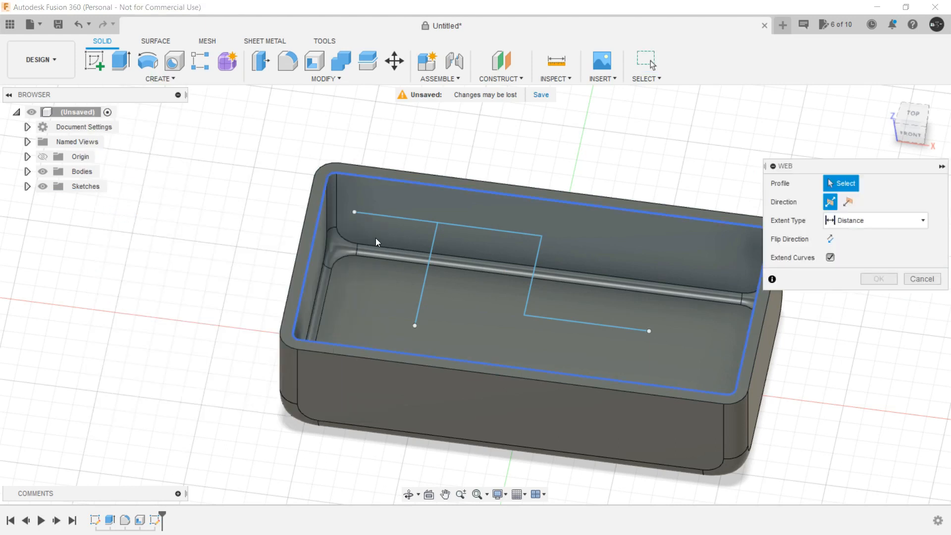
left_click(428, 258)
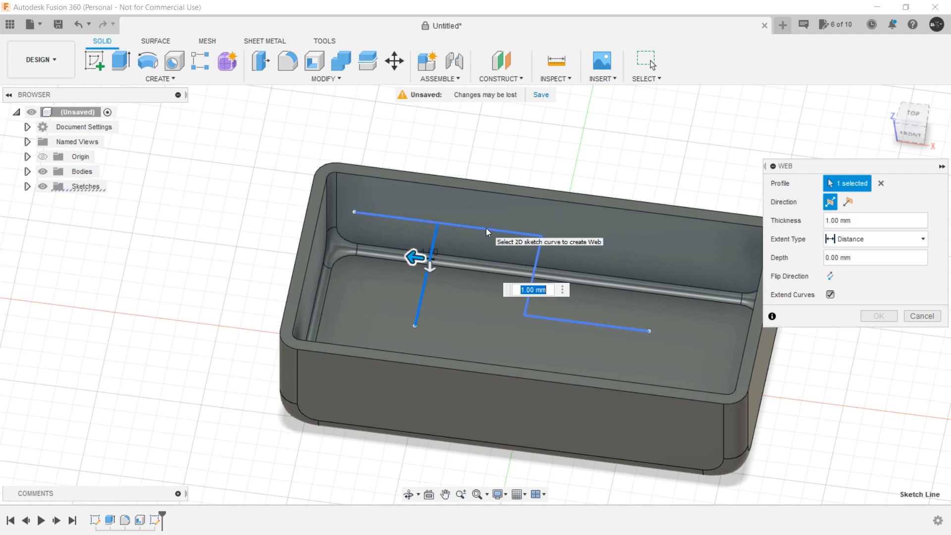
left_click(486, 228)
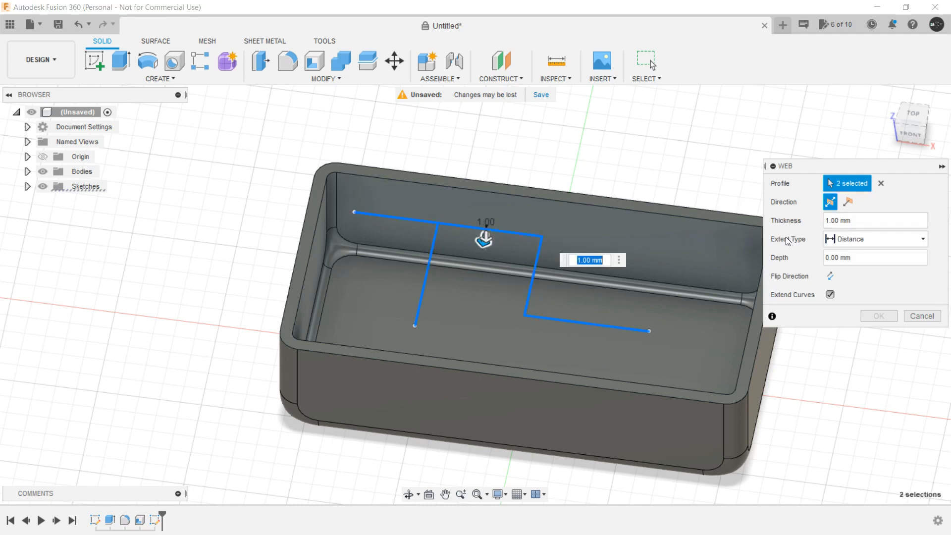
Try the To Next extent type on the web made from both profiles
scroll(495, 250, "up", 3)
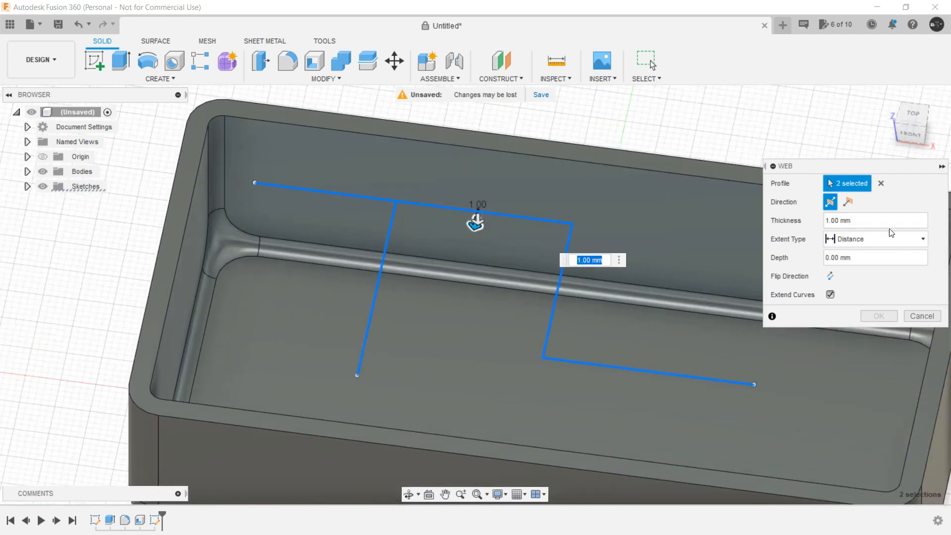
left_click(891, 233)
left_click(842, 253)
scroll(644, 294, "down", 3)
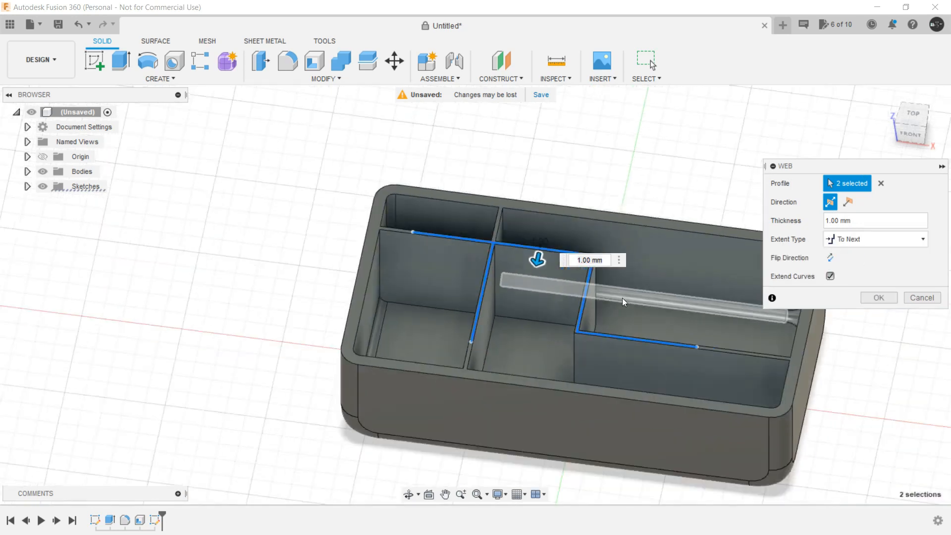
mouse_move(626, 191)
middle_mouse_down("shift")
mouse_move(643, 175)
mouse_move(624, 197)
middle_mouse_up("shift")
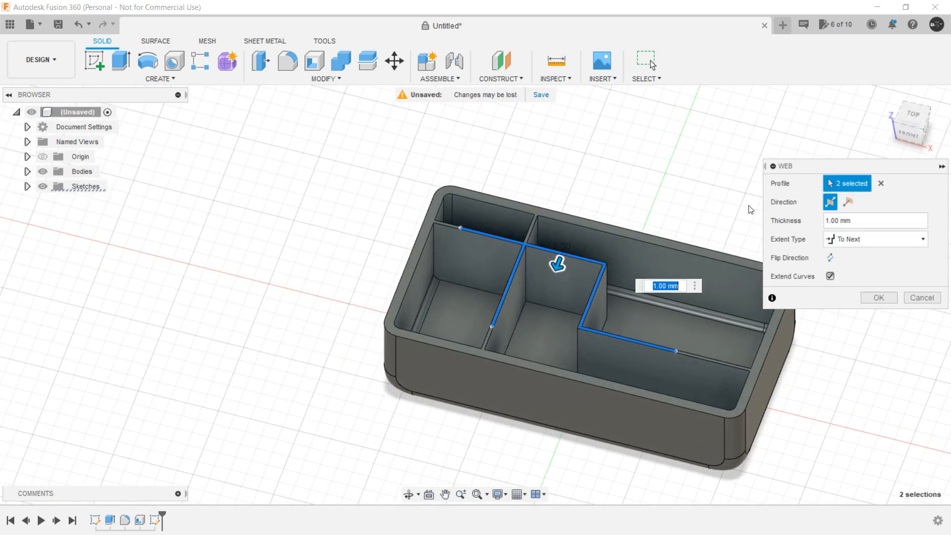
Set the web's extent type to Distance with 5 mm thickness and 5 mm depth, and create the web
left_click(864, 239)
left_click(857, 272)
scroll(554, 274, "up", 3)
mouse_move(563, 261)
left_mouse_down()
mouse_move(561, 280)
mouse_move(577, 261)
mouse_move(576, 269)
left_mouse_up()
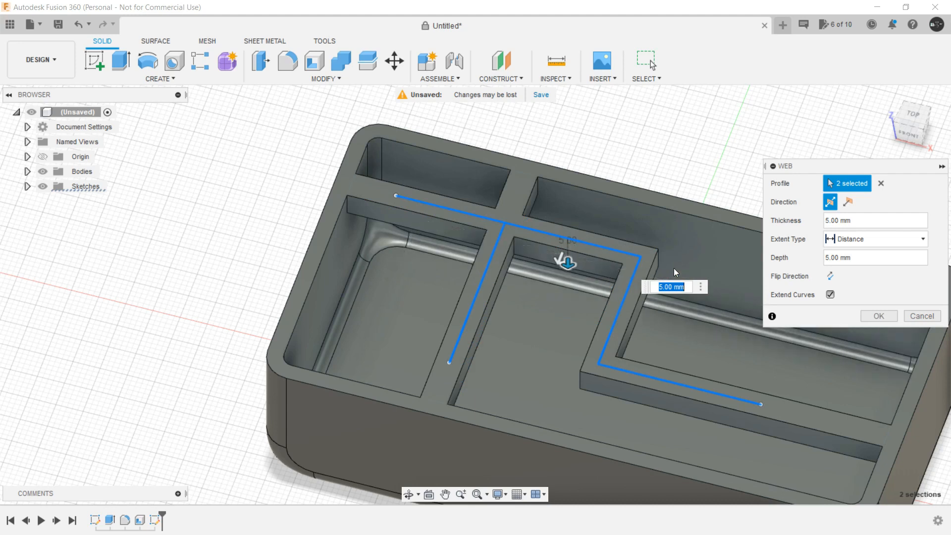
scroll(652, 321, "down", 3)
middle_click_drag(651, 321, 594, 271, "shift")
left_click(873, 315)
middle_click_drag(739, 246, 600, 210, "shift")
scroll(599, 210, "down", 5)
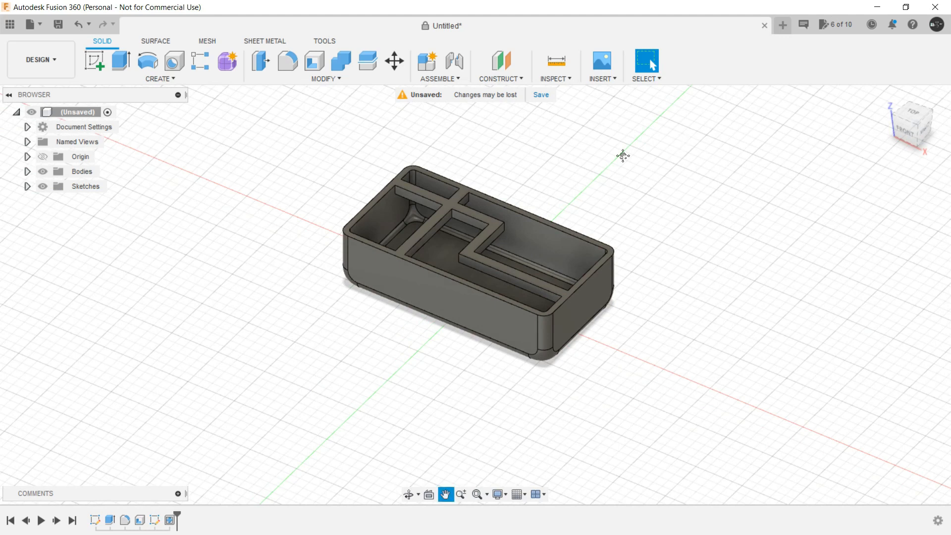
Delete the fillet, shell, rim sketch and web features from the design history, keeping the plain extruded box
left_click_drag(623, 156, 571, 162)
left_click(156, 523, "ctrl")
left_click(138, 520, "ctrl")
left_click(126, 521, "ctrl")
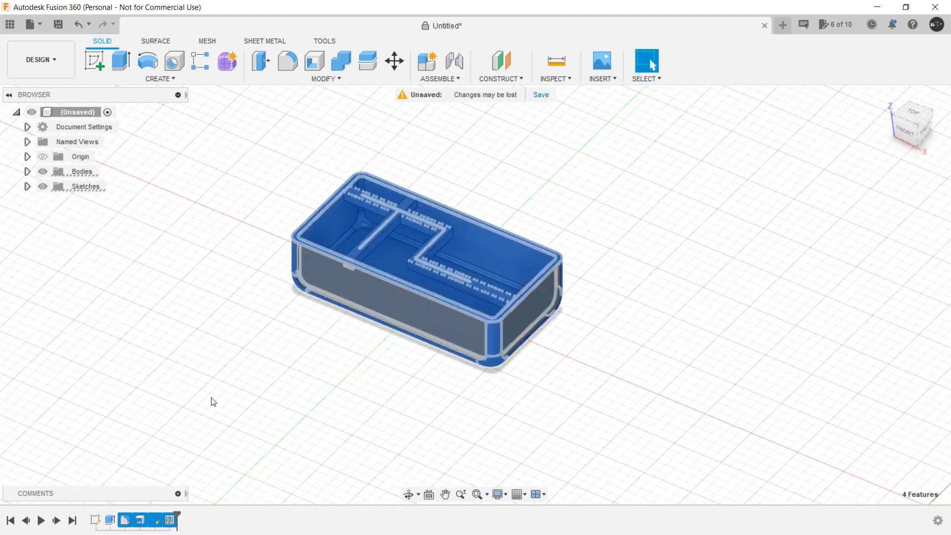
key("Delete")
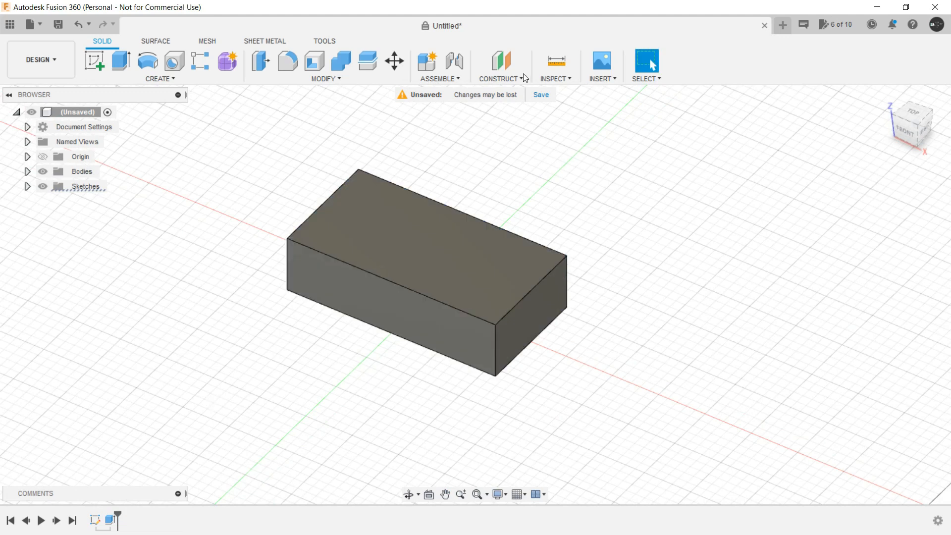
left_click(307, 81)
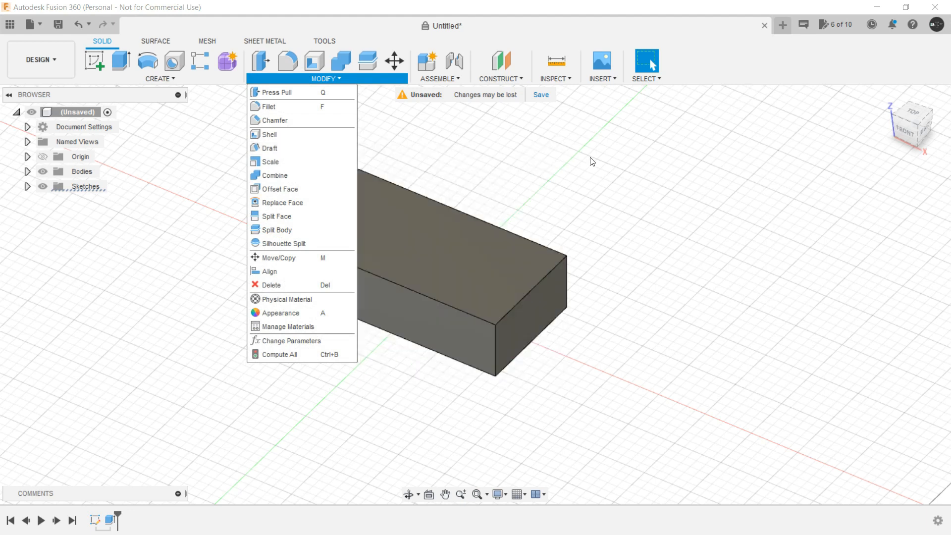
left_click(527, 186)
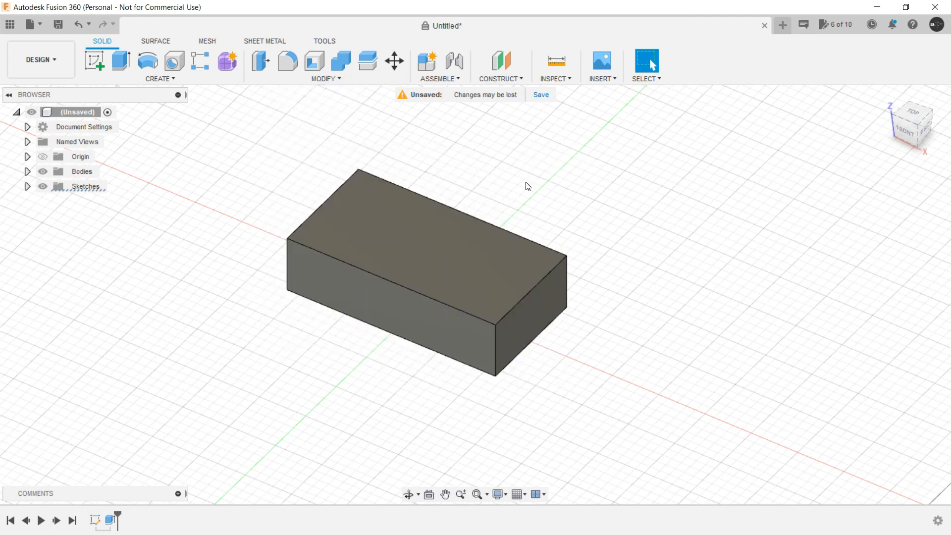
left_click(409, 248)
middle_click_drag(276, 365, 407, 292, "shift")
middle_click_drag(435, 325, 466, 357)
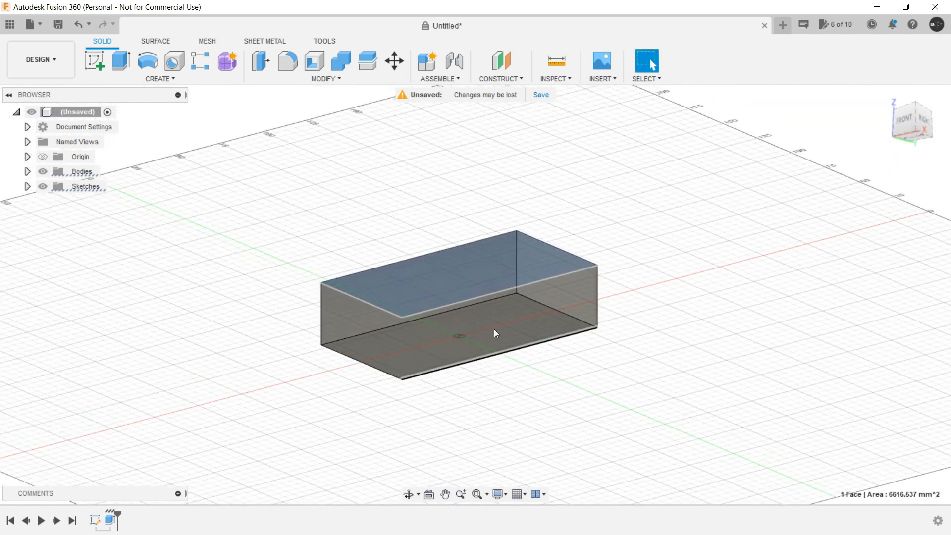
left_click(666, 184)
middle_click_drag(666, 183, 536, 135, "shift")
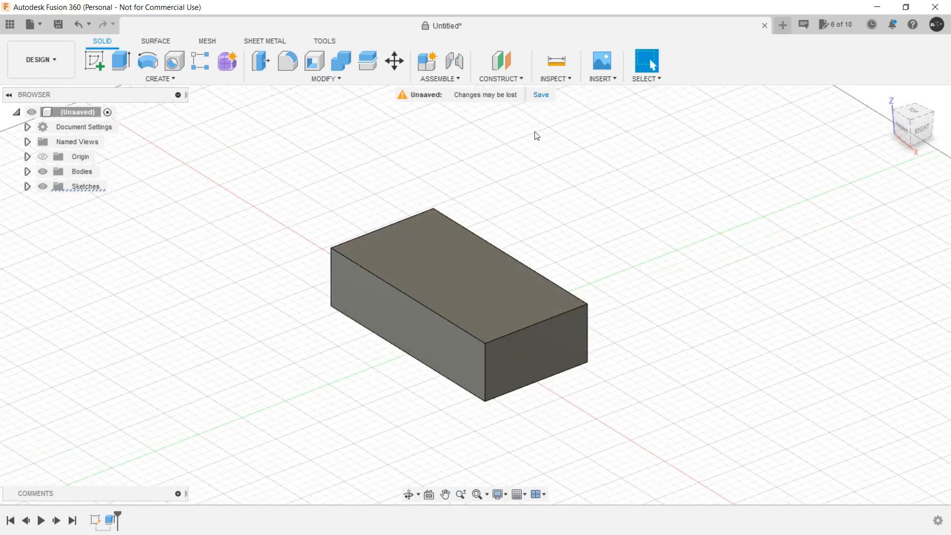
Create a midplane between the box's top and bottom faces
left_click(515, 85)
left_click(509, 134)
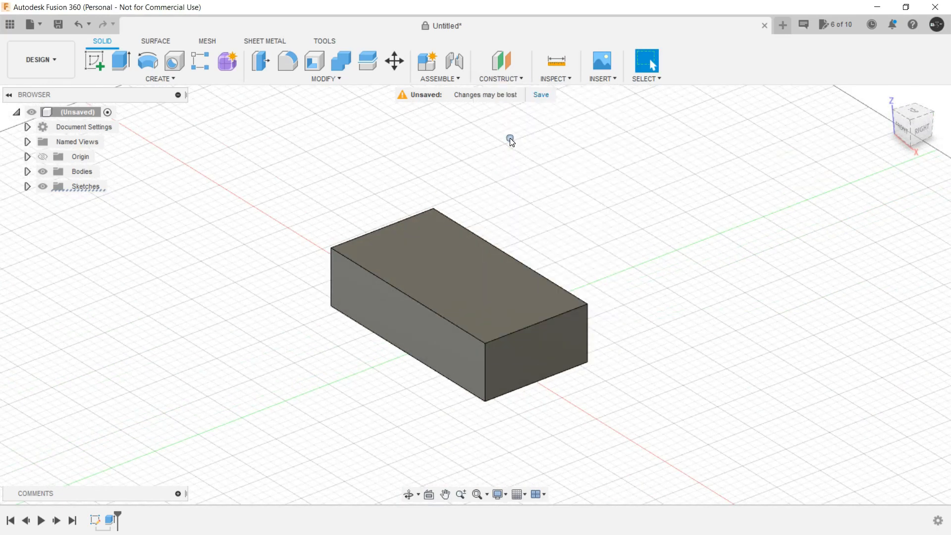
left_click(420, 274)
middle_click_drag(302, 337, 408, 283, "shift")
left_click(456, 319)
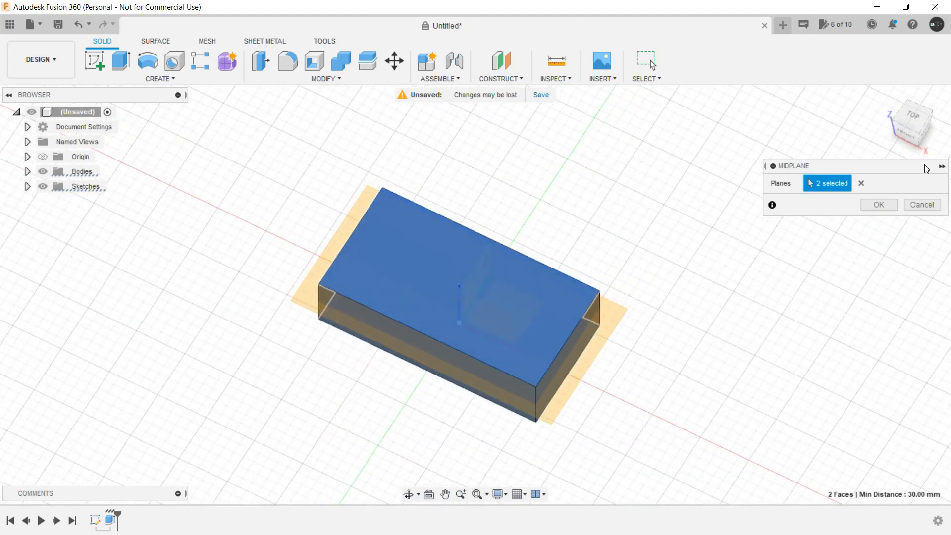
left_click(882, 204)
Draft the box's long front face by 25 degrees on One Side, using the midplane as the pull direction
middle_click_drag(639, 206, 627, 177, "shift")
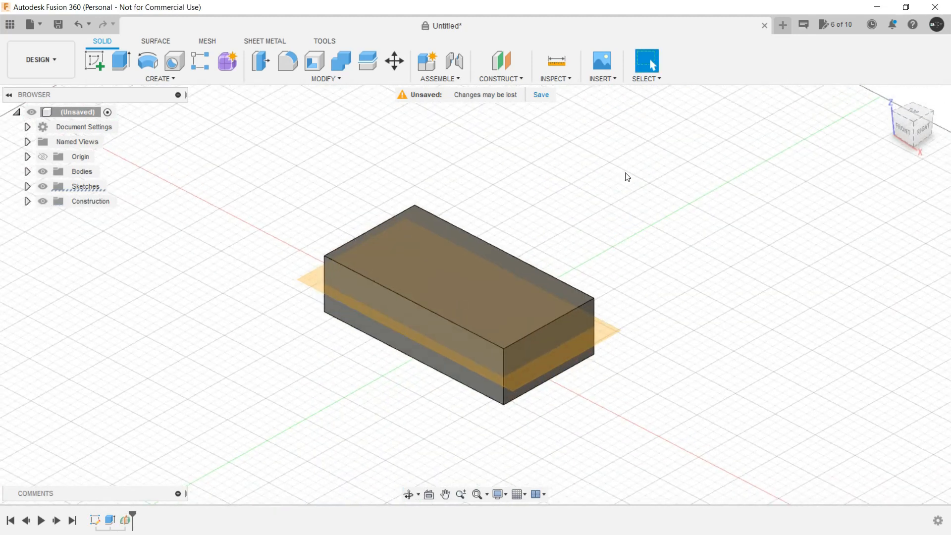
left_click(337, 80)
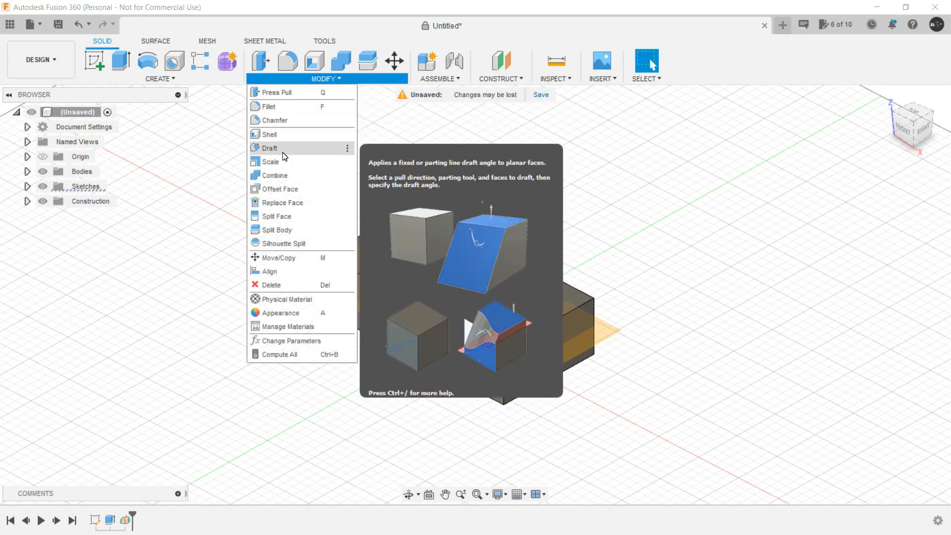
left_click(283, 153)
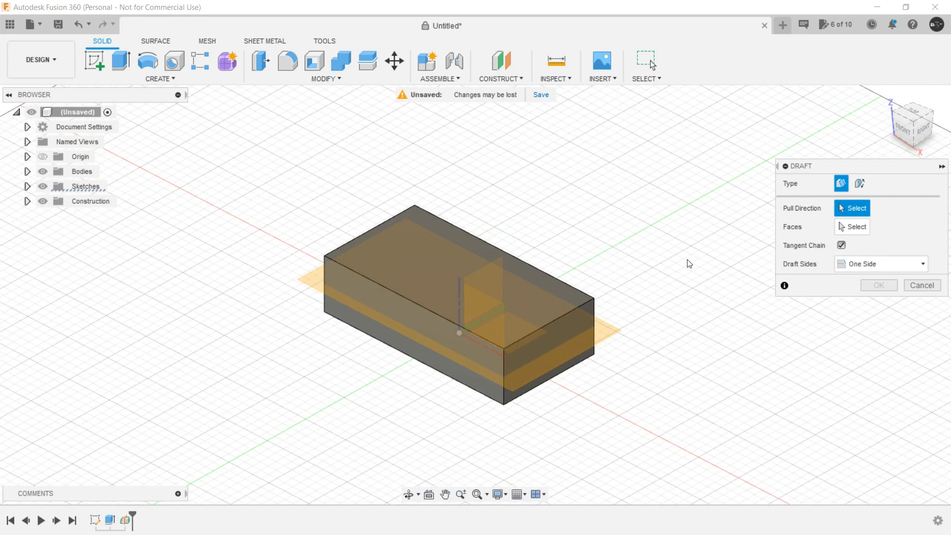
left_click(598, 346)
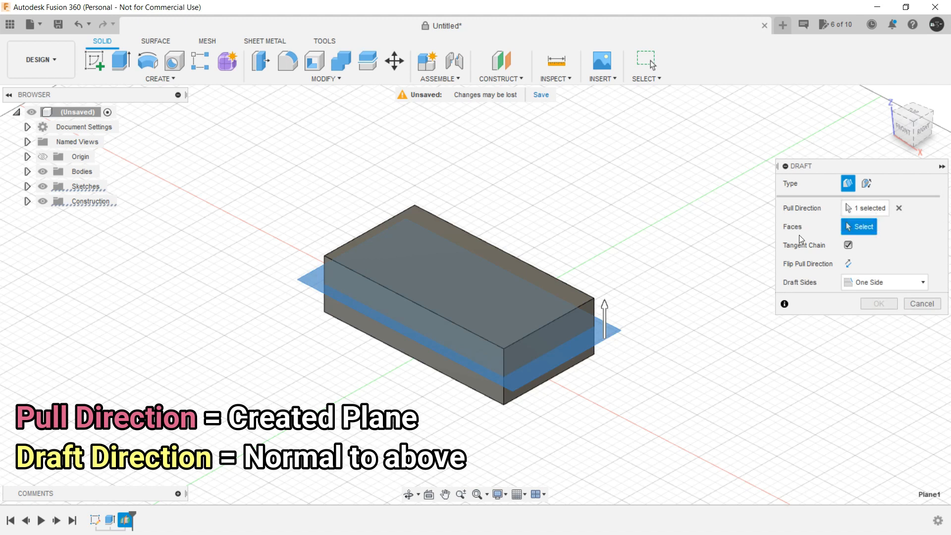
left_click(444, 355)
mouse_move(448, 299)
left_mouse_down()
mouse_move(439, 298)
mouse_move(464, 290)
mouse_move(433, 301)
mouse_move(456, 293)
left_mouse_up()
left_click_drag(430, 310, 461, 286)
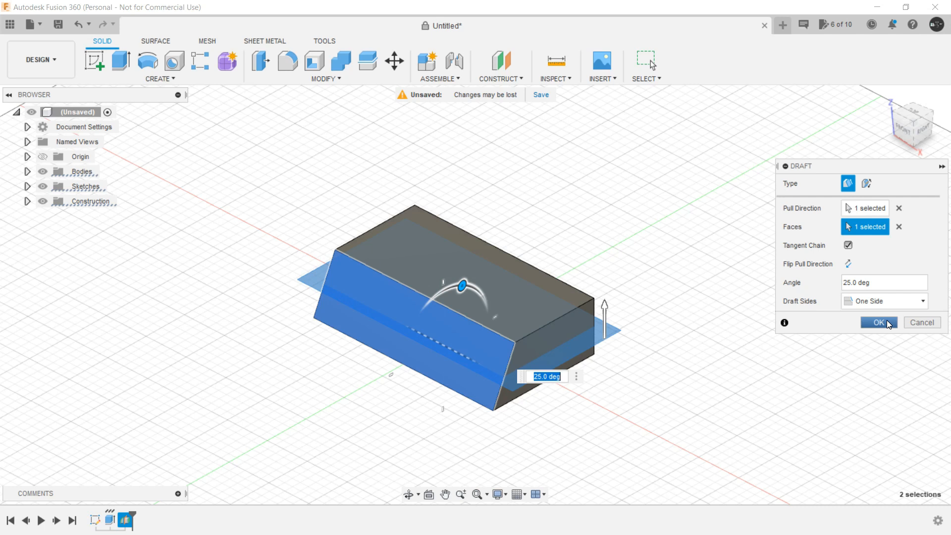
left_click(878, 323)
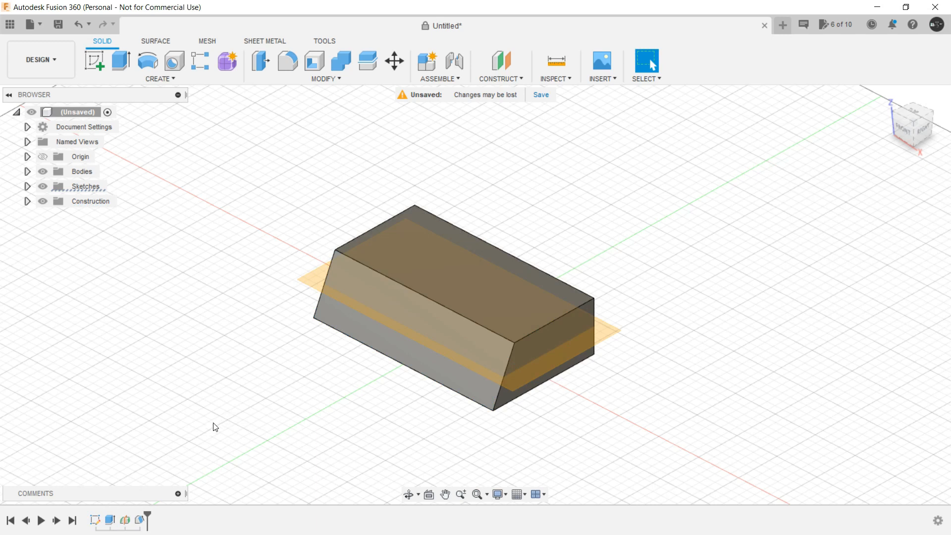
Edit the draft feature, try flipping its pull direction and back, and set the draft sides to Two Side
left_click(140, 523)
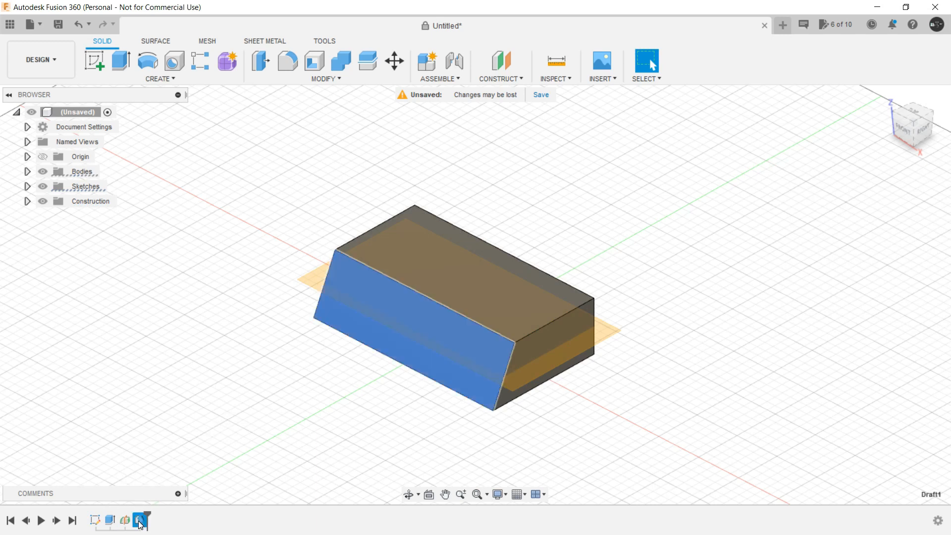
right_click(140, 522)
left_click(236, 405)
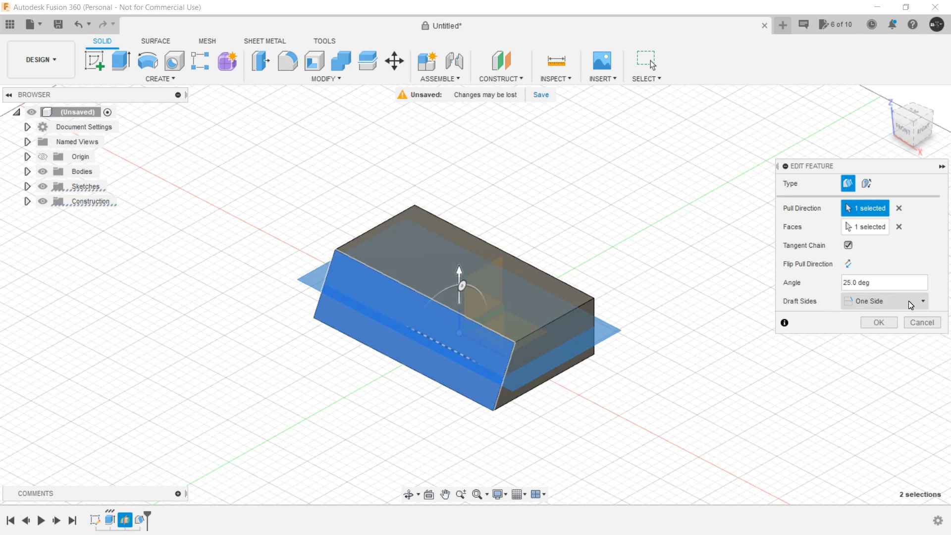
left_click(849, 264)
left_click(850, 265)
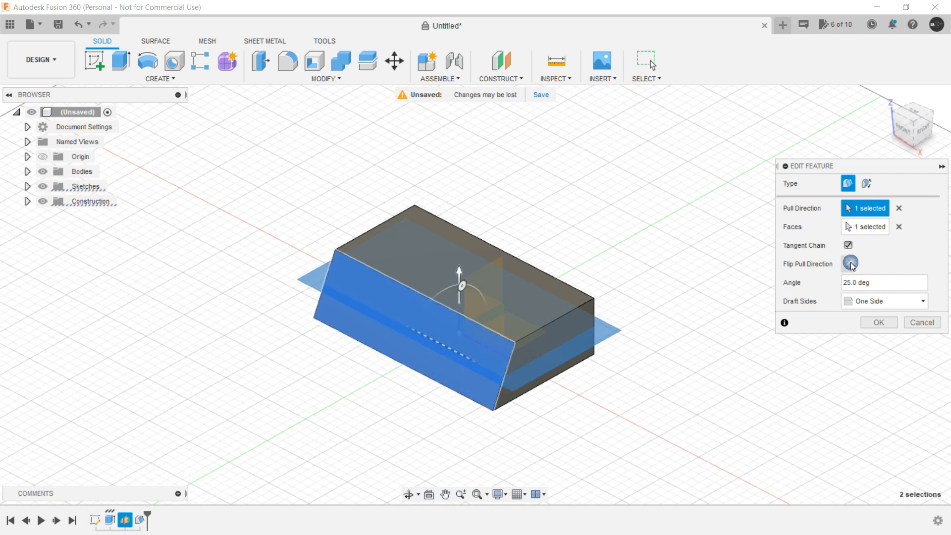
left_click(885, 306)
left_click(874, 329)
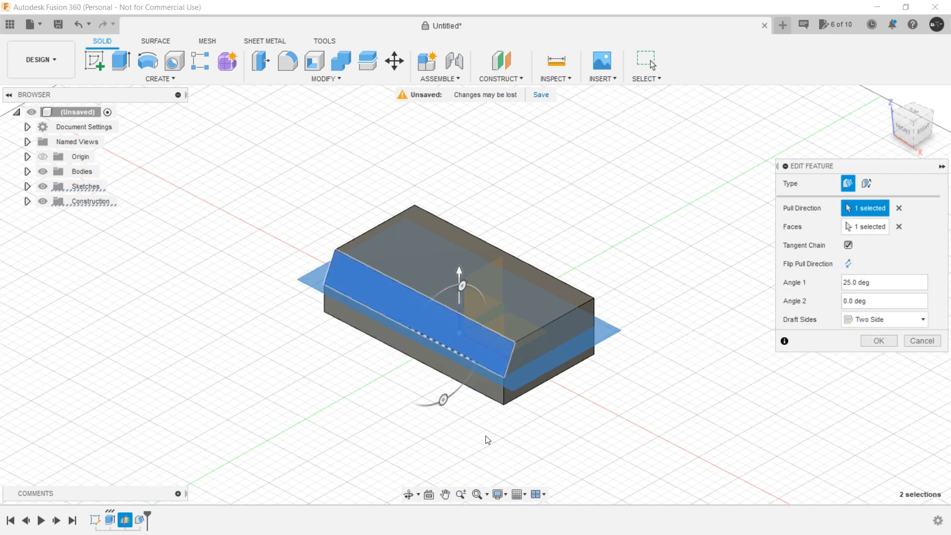
Set the two-sided draft's Angle 1 to 10 degrees and Angle 2 to 25 degrees, and apply the edit
scroll(445, 374, "up", 4)
left_click_drag(431, 359, 446, 340)
left_click_drag(449, 244, 433, 250)
middle_click_drag(310, 399, 425, 361, "shift")
middle_click_drag(543, 211, 551, 186, "shift")
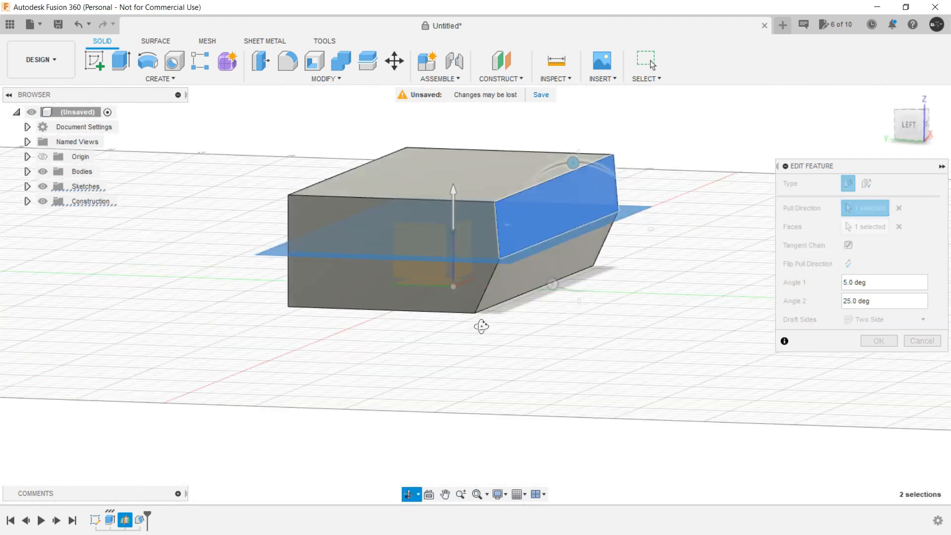
type("30")
key("Return")
left_click_drag(552, 184, 564, 297)
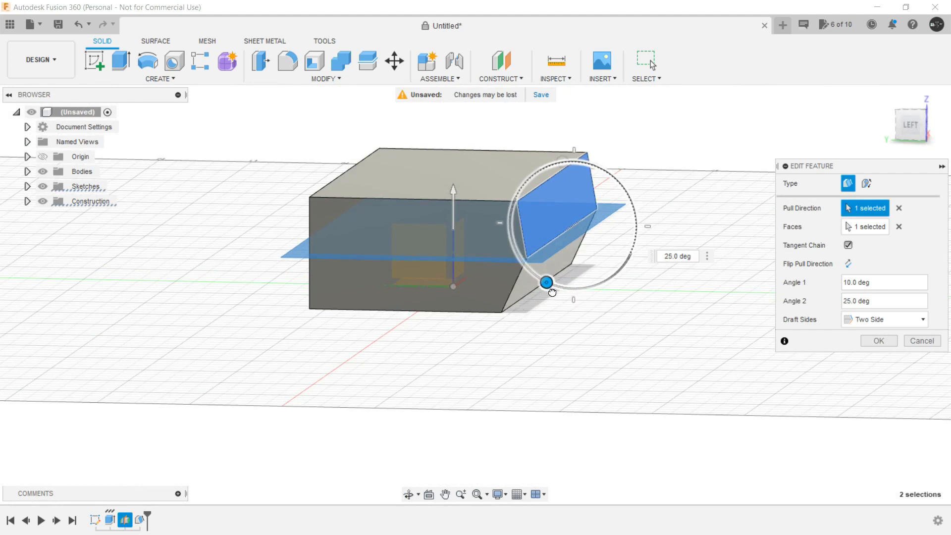
left_click(879, 343)
Hide the construction plane so only the drafted box is displayed
scroll(634, 384, "down", 2)
middle_click_drag(634, 384, 566, 384, "shift")
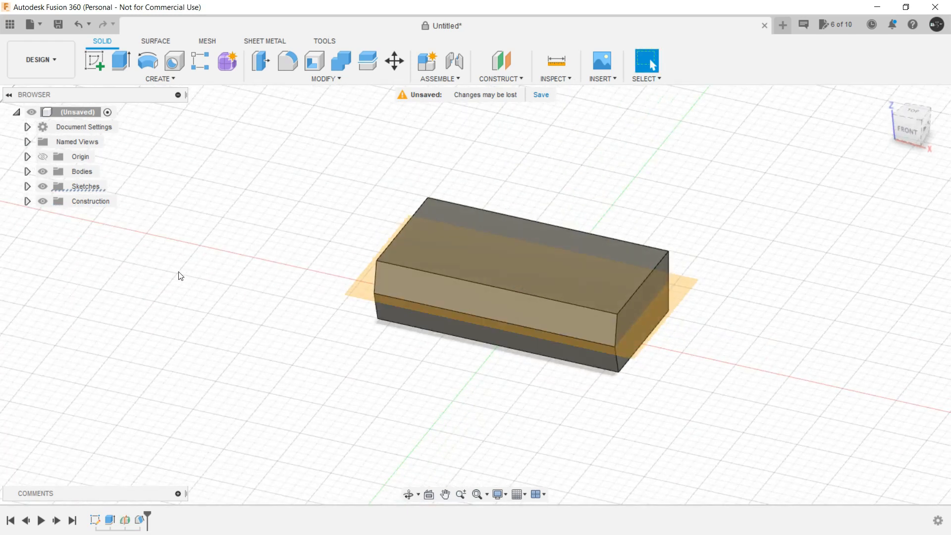
left_click(43, 200)
middle_click_drag(268, 253, 193, 245)
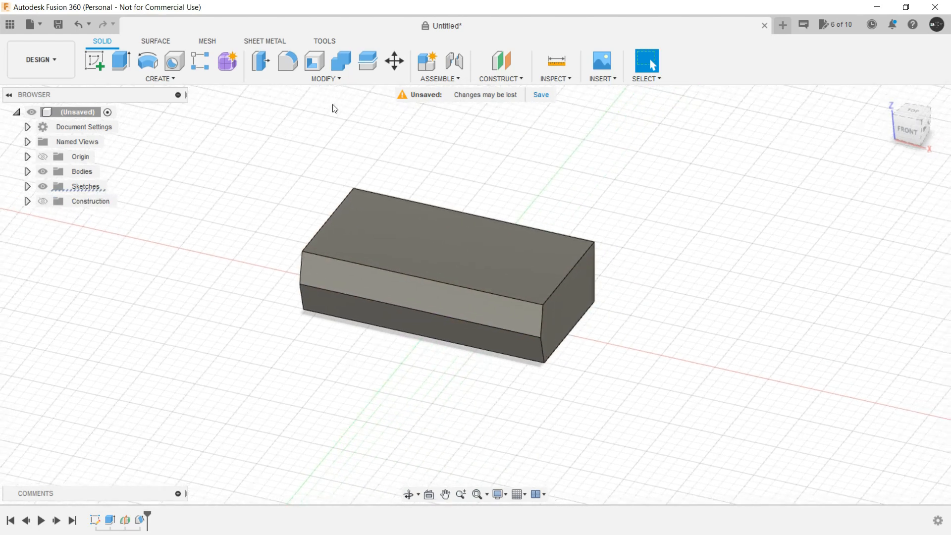
left_click(328, 81)
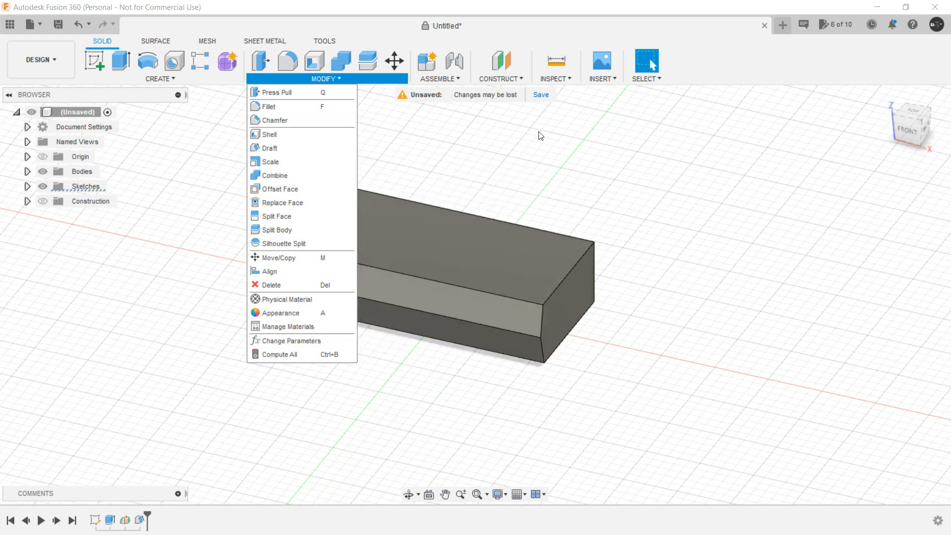
left_click(573, 134)
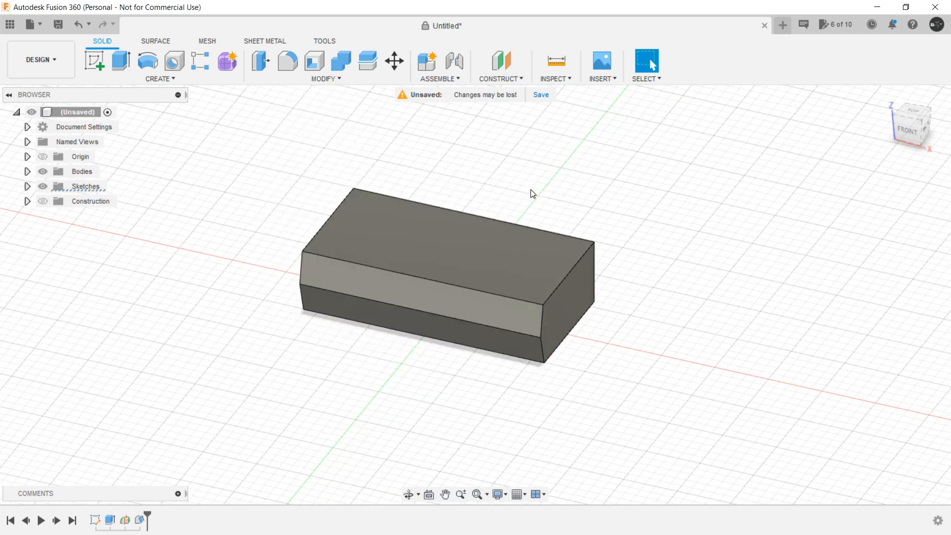
Sketch a small circle centred on the origin on the box's top face and finish the sketch
left_click(449, 262)
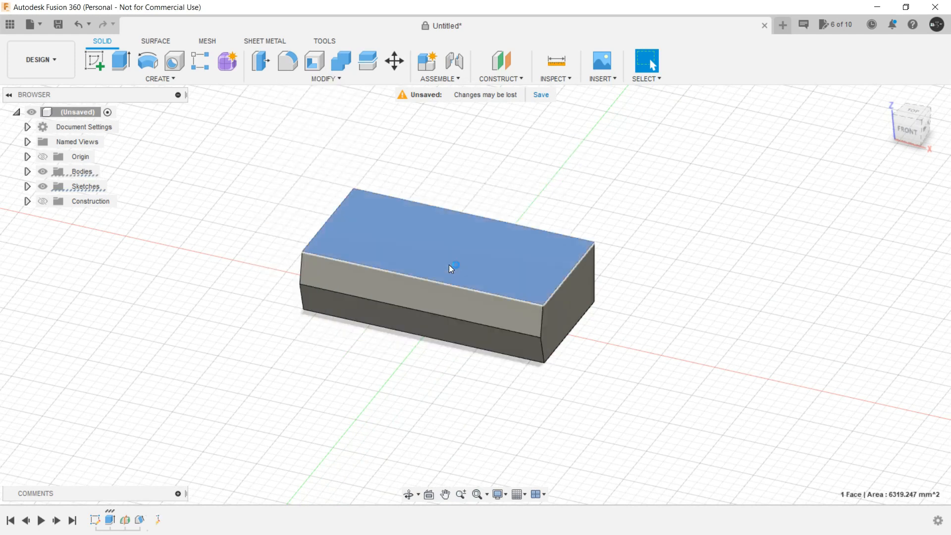
key("c")
left_click(464, 272)
left_click(480, 247)
left_click(910, 466)
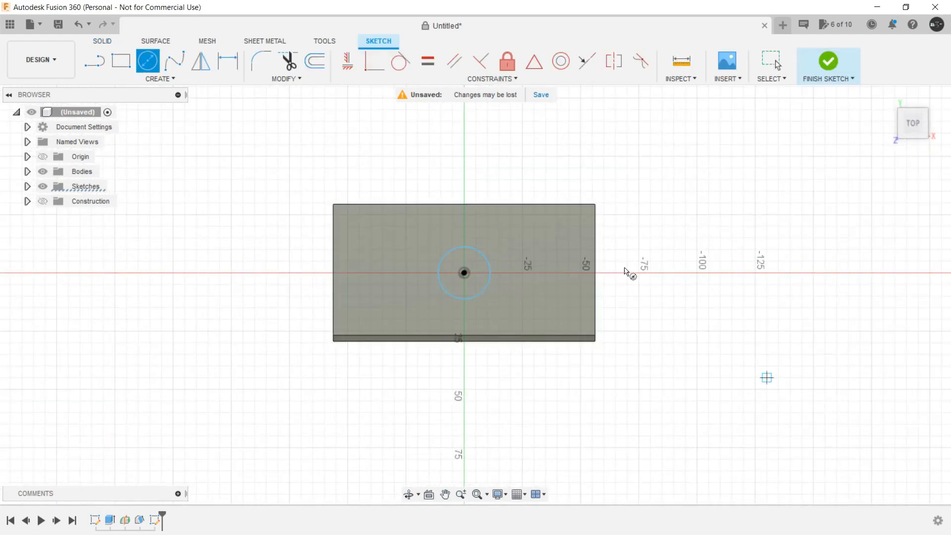
Extrude the circle 30 mm upward from the box's top face as a New Body
right_click(456, 248)
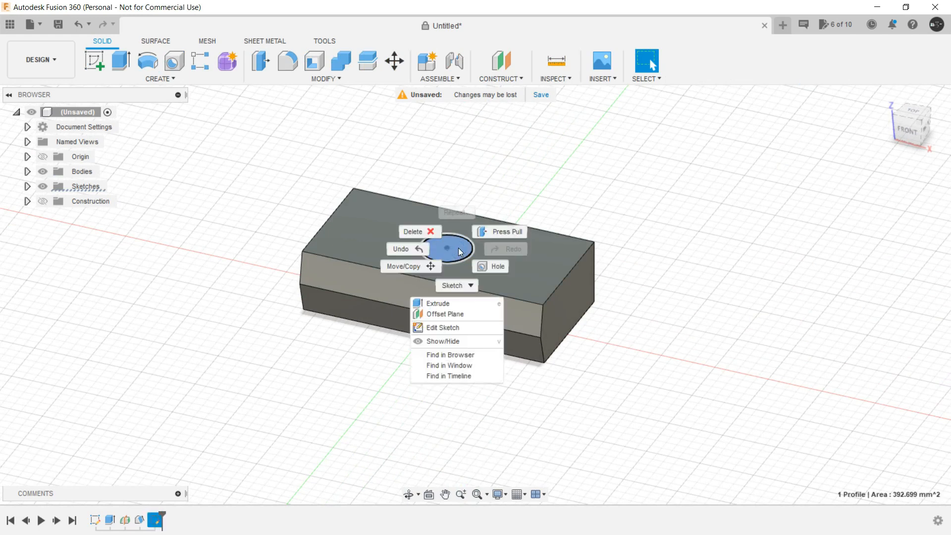
left_click(501, 231)
left_click_drag(456, 226, 456, 167)
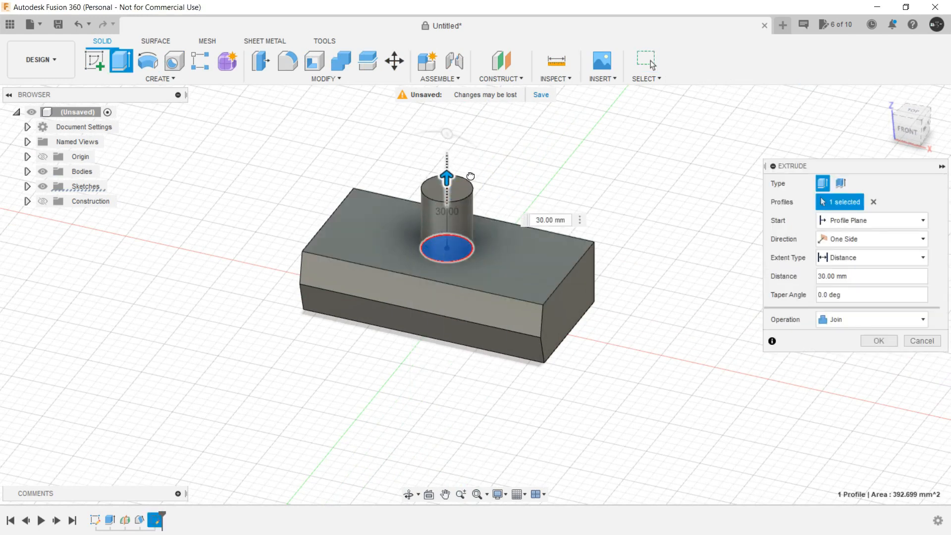
left_click(871, 319)
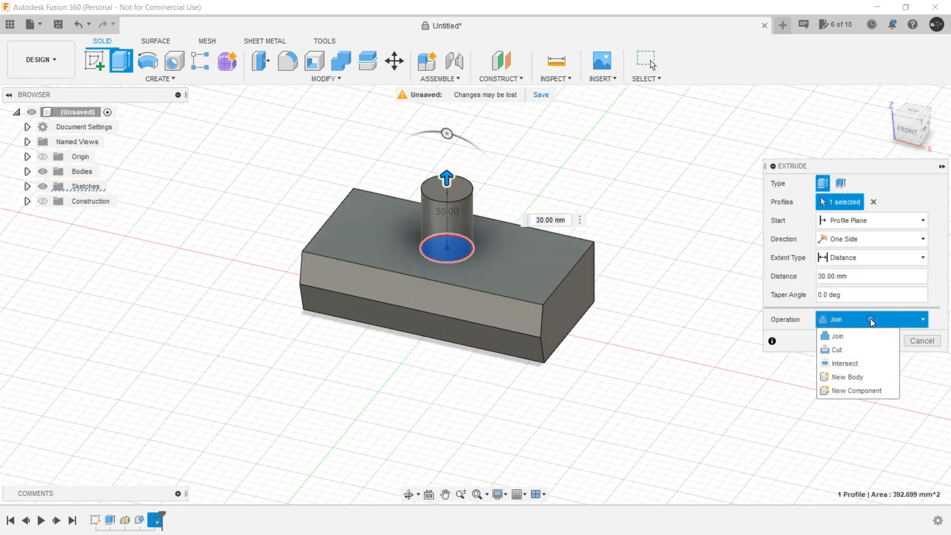
left_click(849, 380)
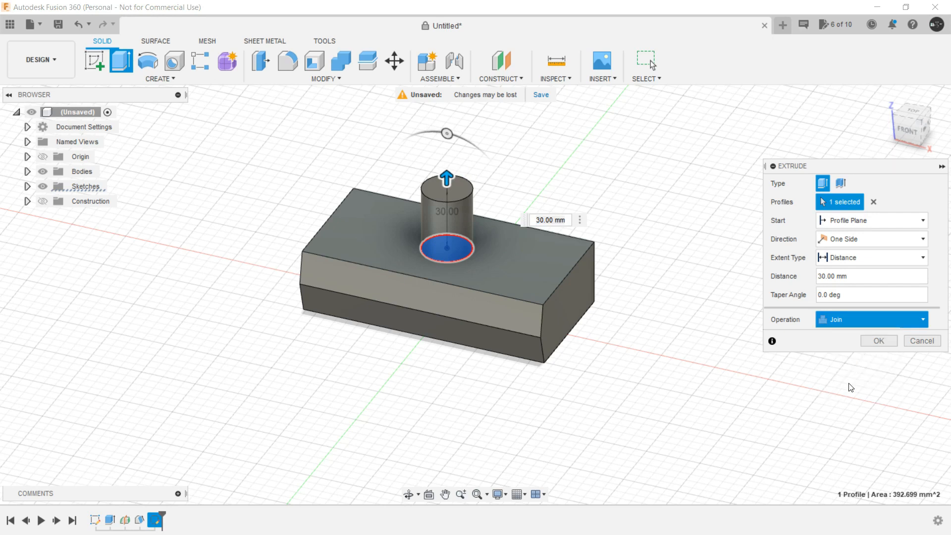
left_click(878, 341)
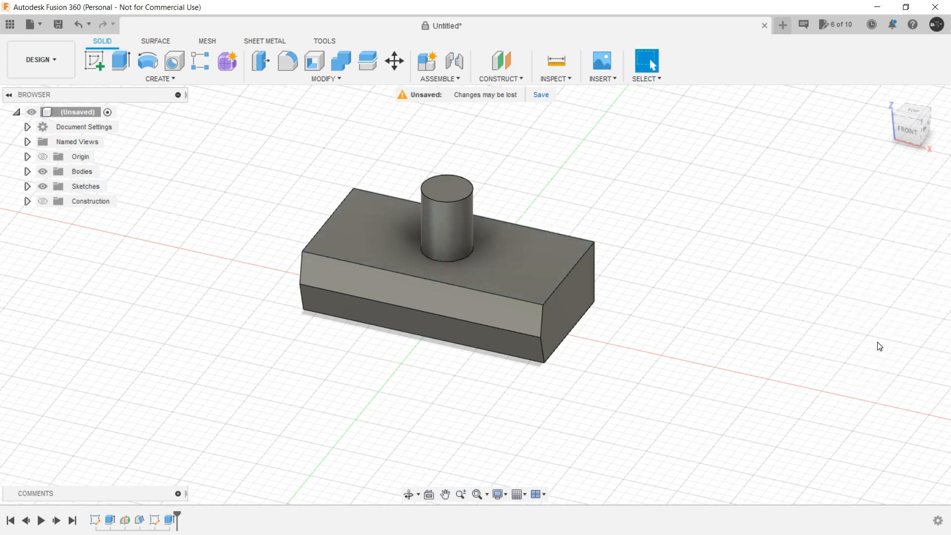
Examine which solid each entry in the Bodies folder represents by highlighting the box and the cylinder in turn
left_click(27, 171)
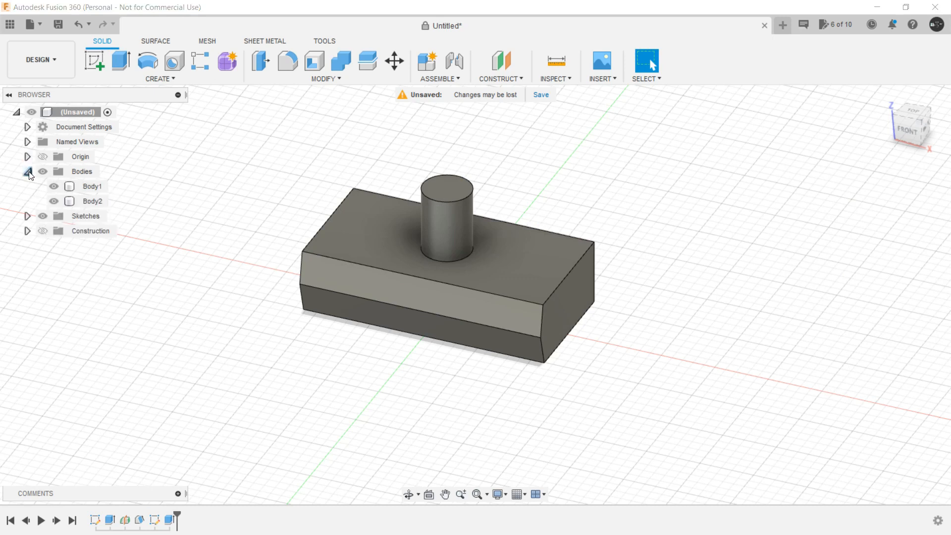
left_click(85, 190)
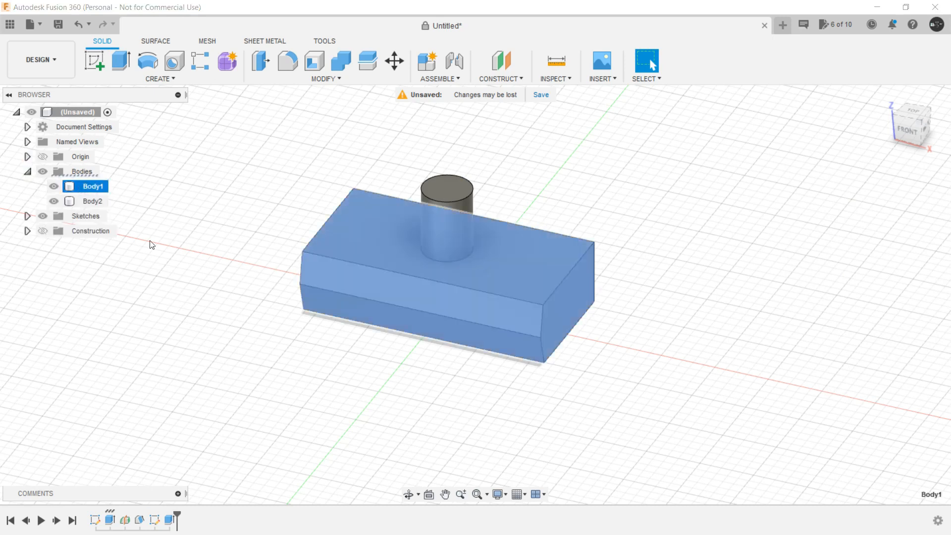
middle_click_drag(583, 430, 520, 410, "shift")
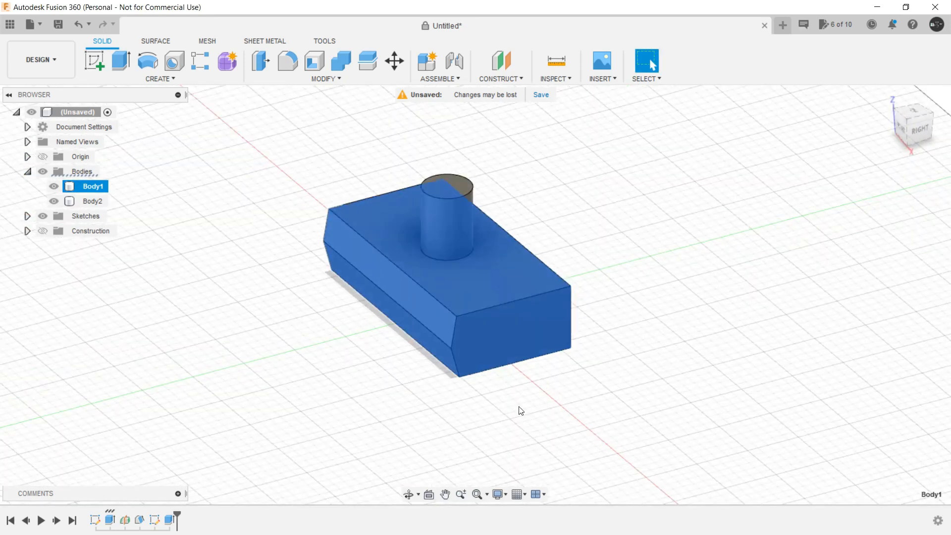
left_click(109, 202)
middle_click_drag(276, 314, 302, 331, "shift")
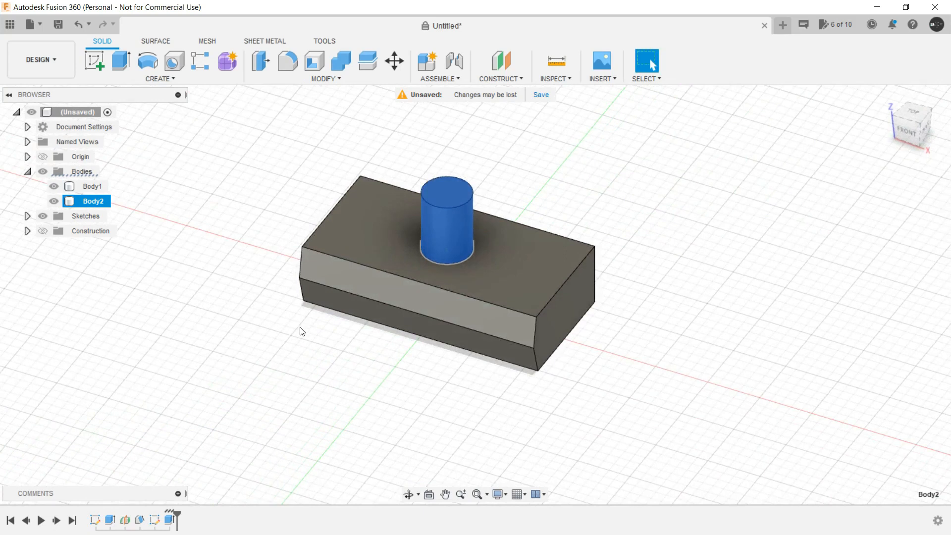
left_click(260, 344)
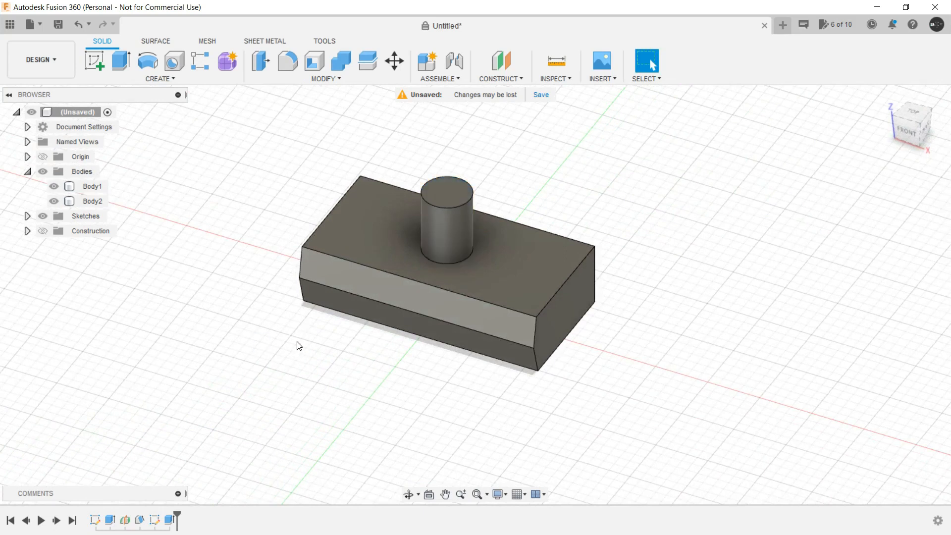
Combine the two bodies with a Join operation, using the drafted box as target body and the cylinder as tool body
left_click(325, 79)
left_click(297, 178)
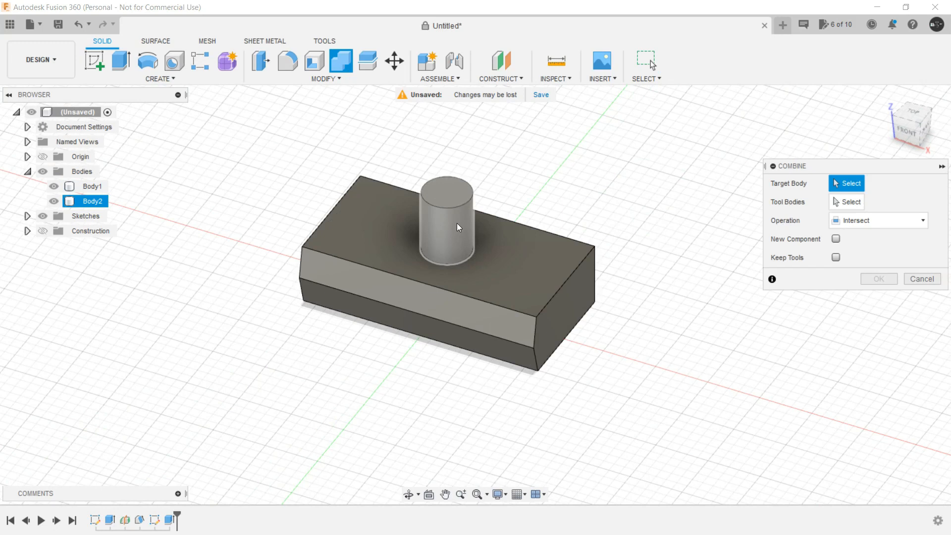
left_click(521, 290)
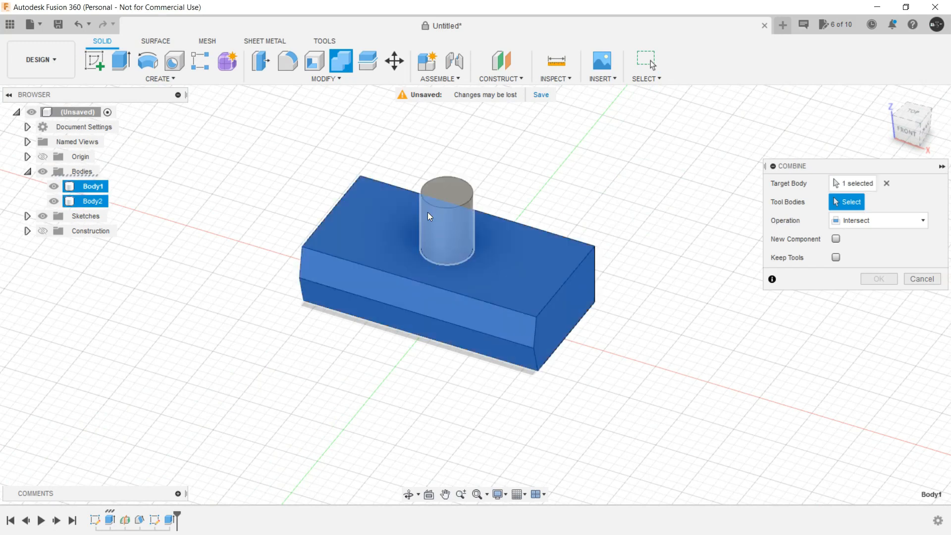
left_click(438, 207)
left_click(853, 220)
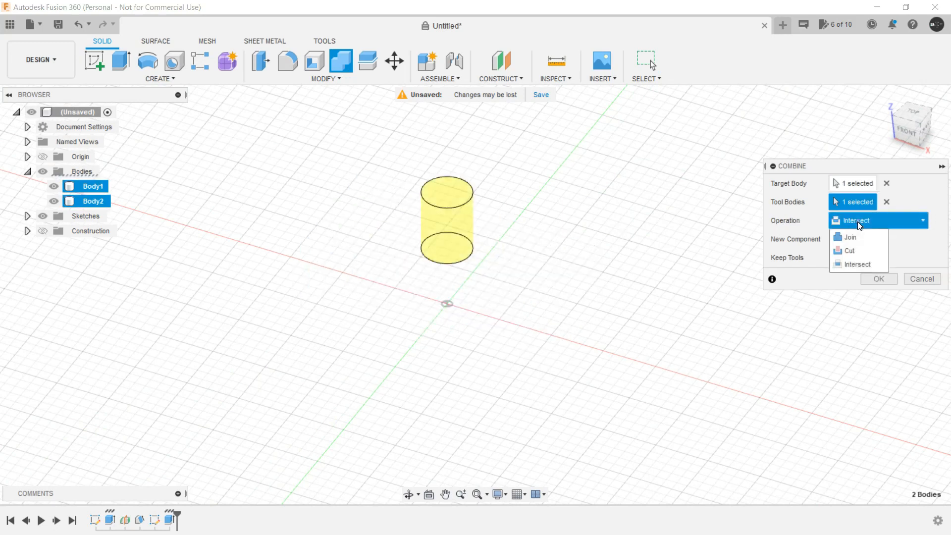
left_click(846, 238)
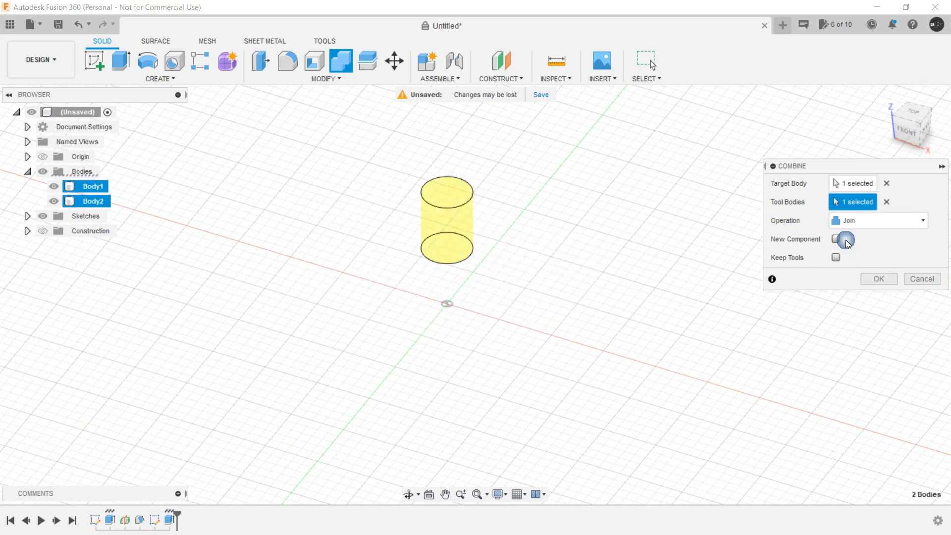
left_click(877, 280)
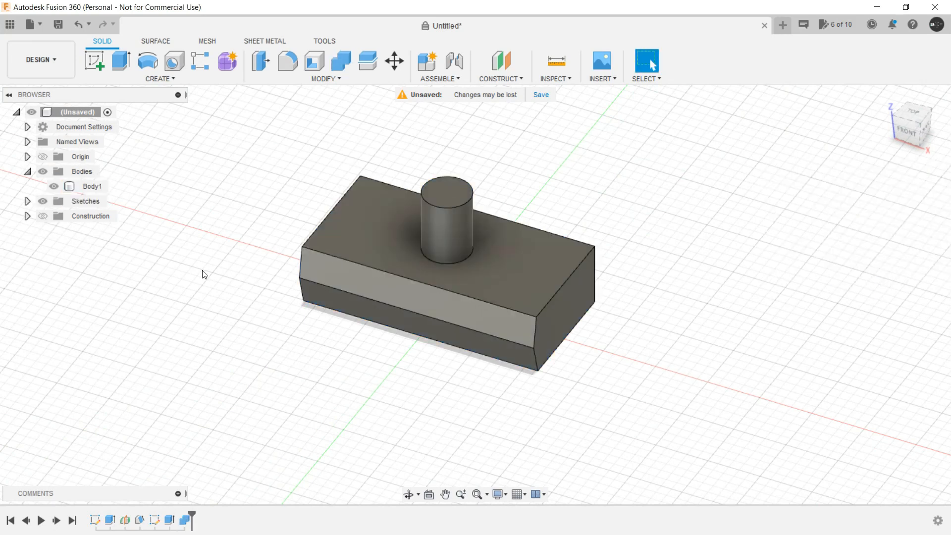
left_click(93, 186)
Delete the Combine feature together with the cylinder's extrusion and circle sketch from the design history, leaving only the drafted box
middle_click_drag(293, 344, 295, 354, "shift")
left_click(303, 396)
middle_click_drag(303, 396, 333, 417, "shift")
left_click(184, 520)
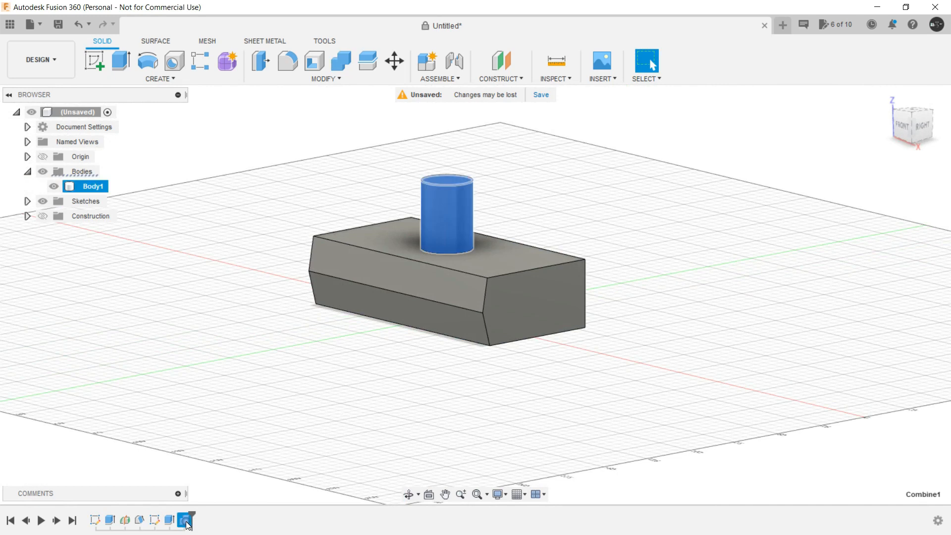
left_click(154, 520, "shift")
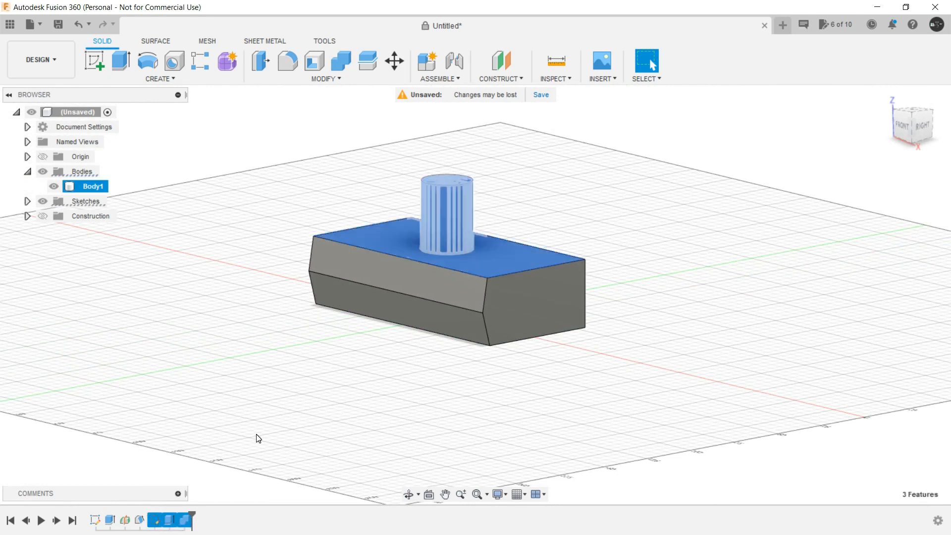
key("Delete")
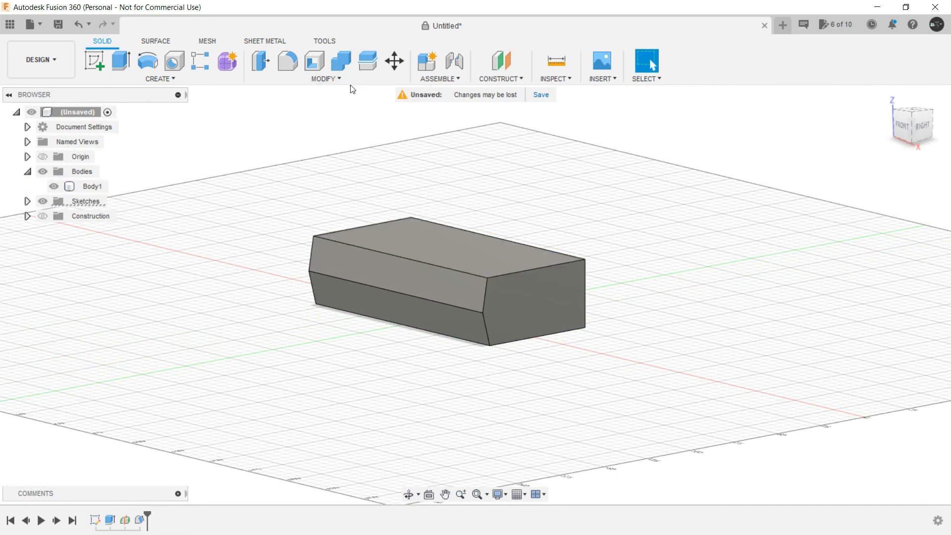
Set up a uniform Scale of the drafted box about the top face's rear right corner with a factor of 0.5
middle_click_drag(271, 195, 302, 213, "shift")
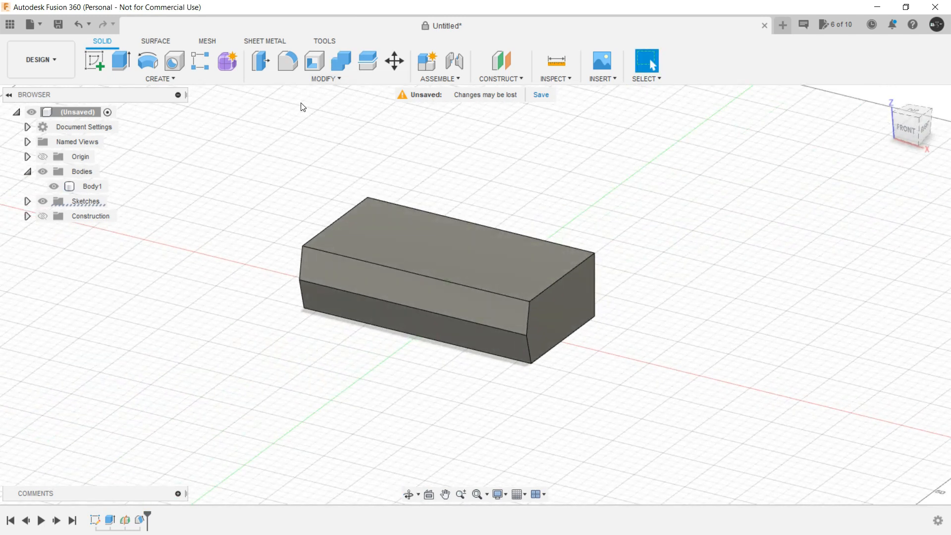
left_click(329, 79)
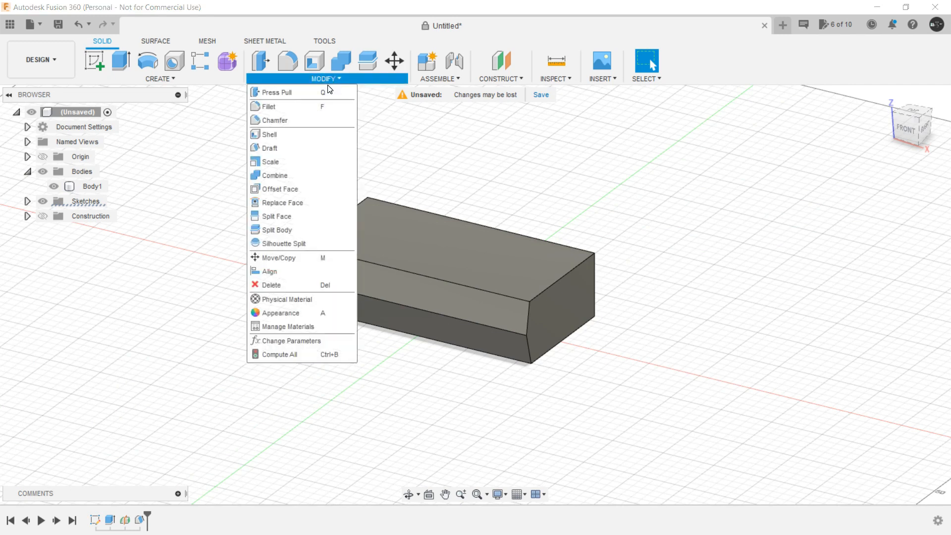
left_click(312, 164)
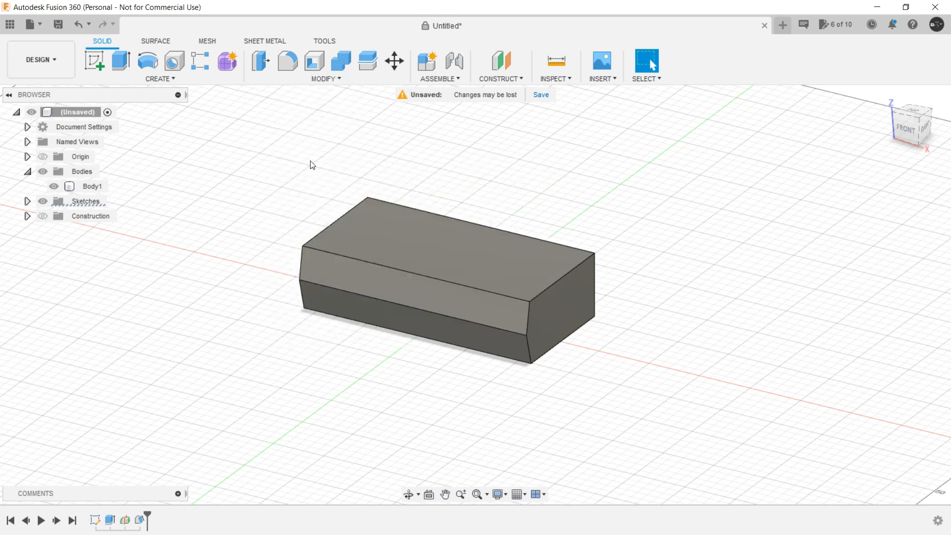
left_click(520, 289)
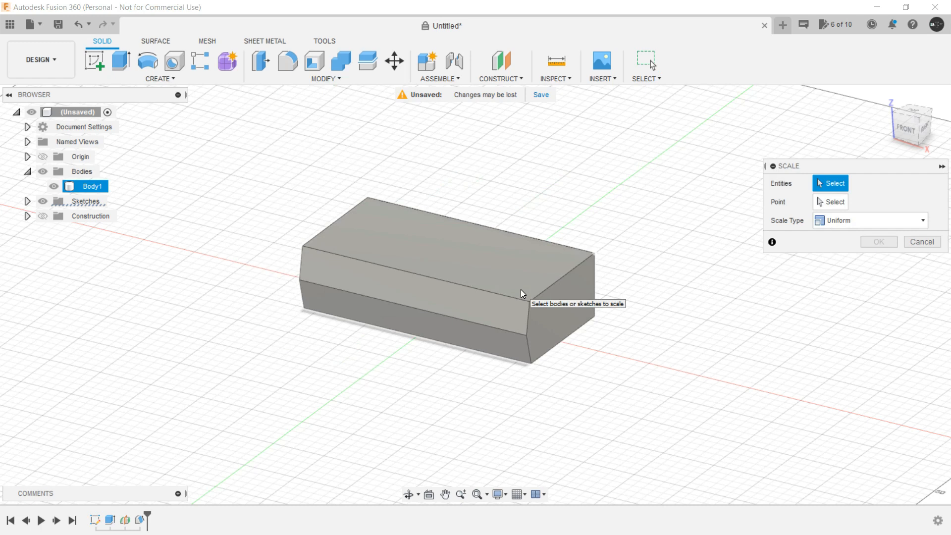
left_click(521, 289)
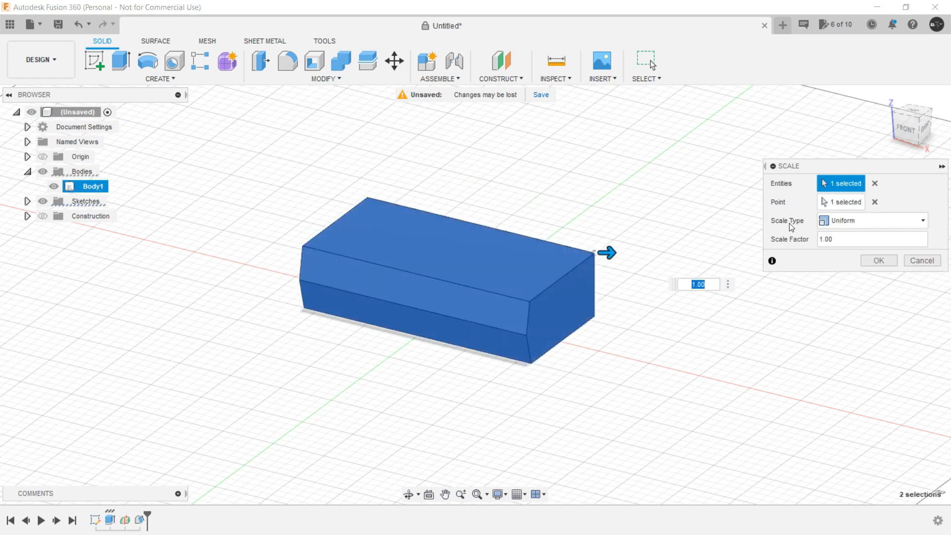
type("0.5")
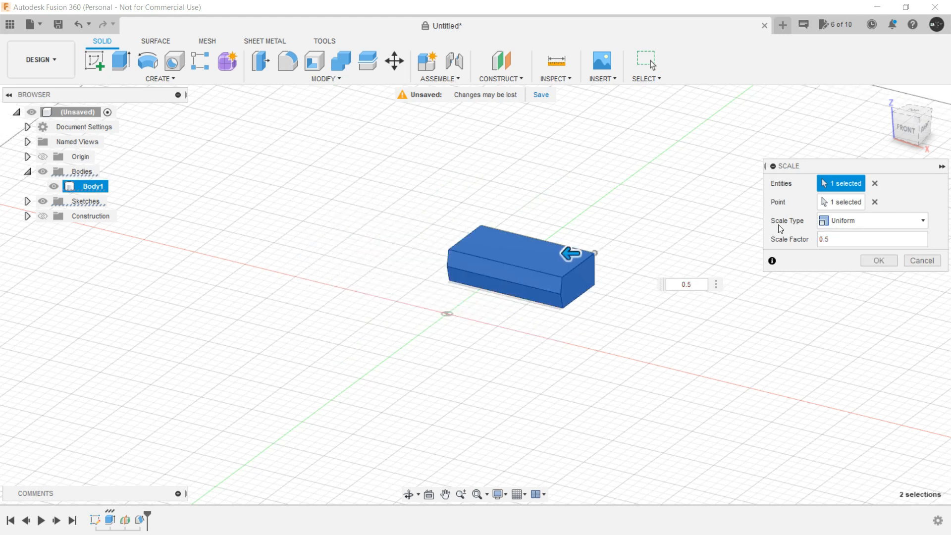
scroll(660, 227, "up", 4)
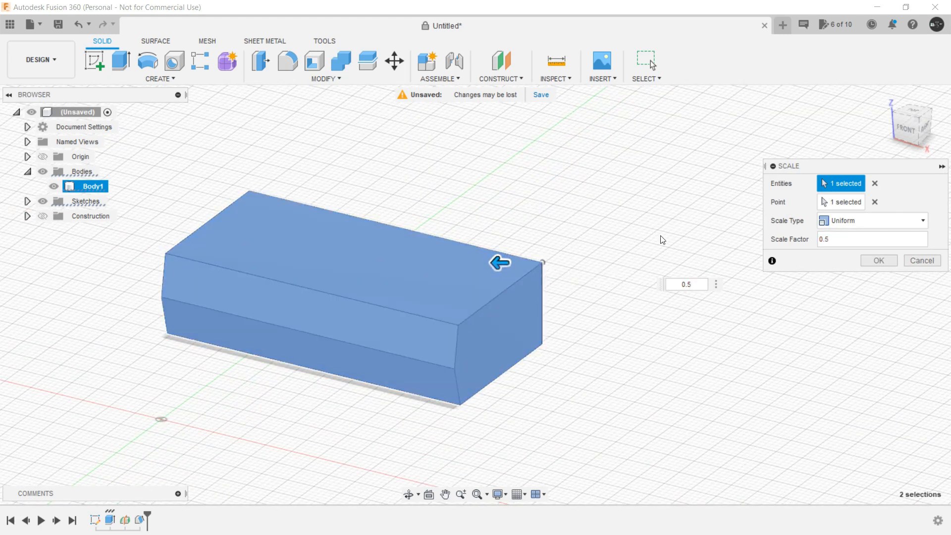
Move the Scale reference point to the box's centre and try a scale factor of 2
left_click(844, 201)
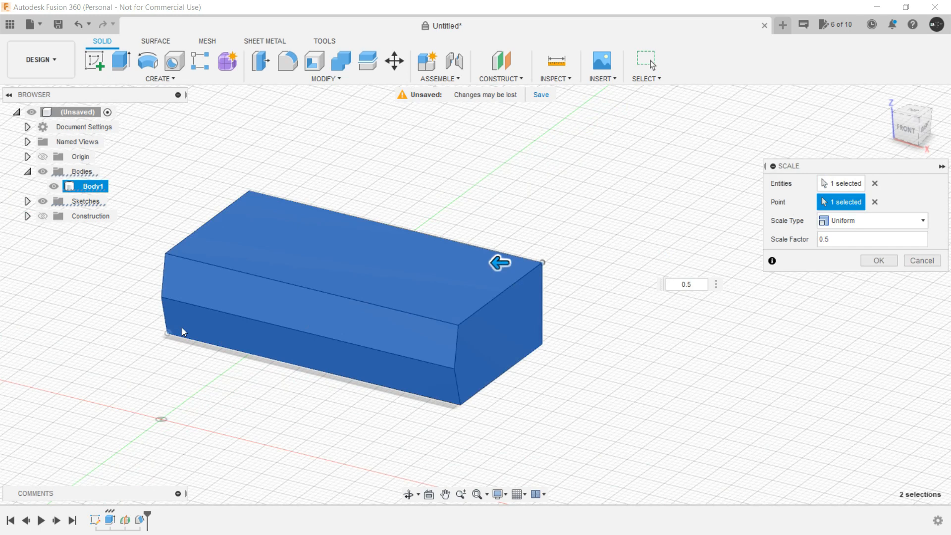
left_click(167, 336)
middle_click_drag(206, 404, 432, 356)
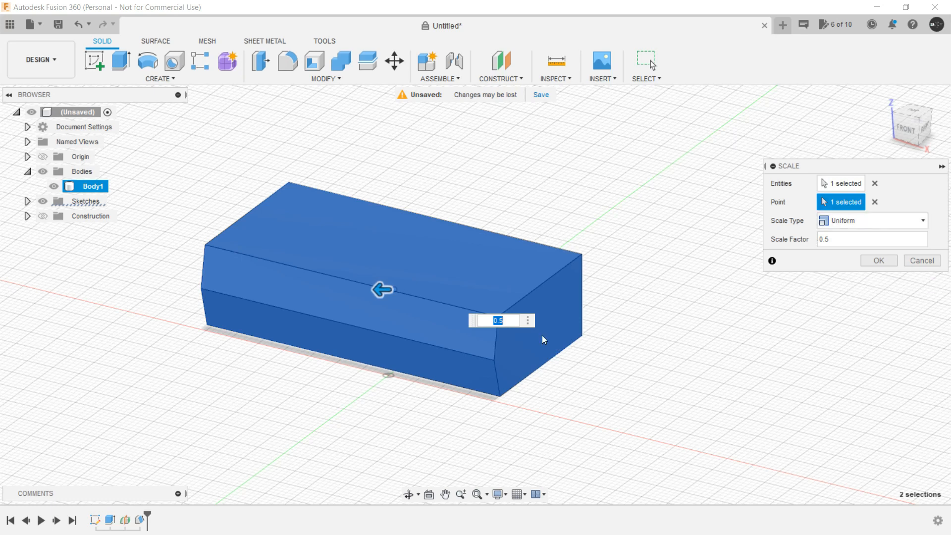
type("2")
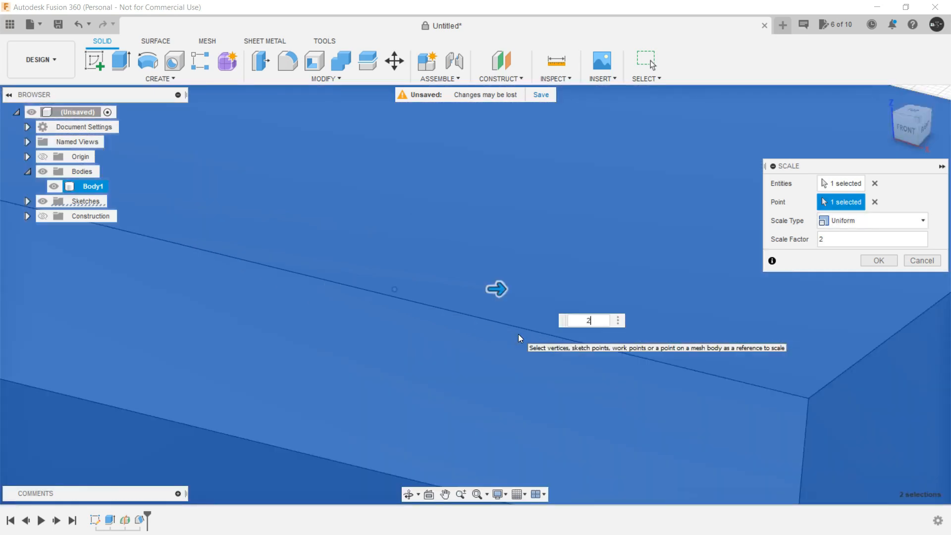
Set the uniform scale factor to 1.5 and apply the Scale to the box
scroll(518, 334, "down", 5)
key("BackSpace")
type("1.5")
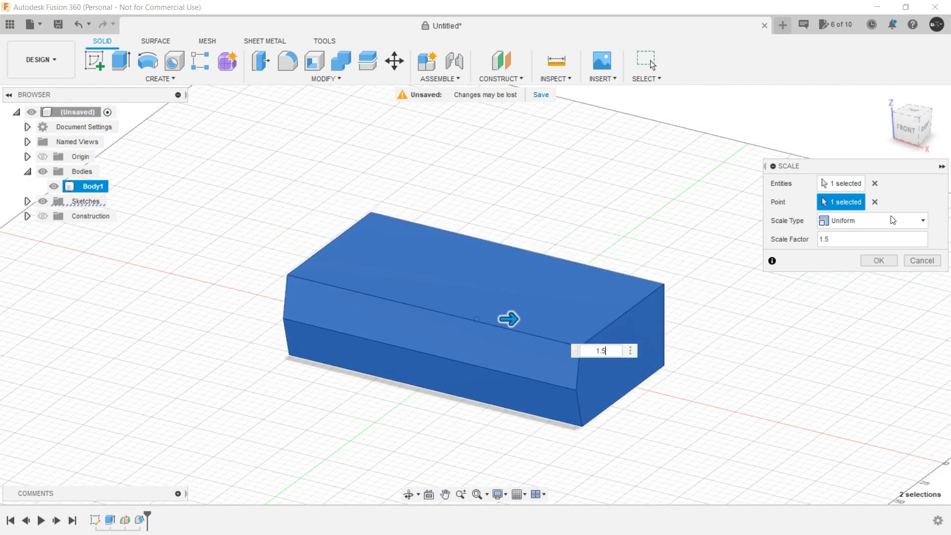
left_click(881, 260)
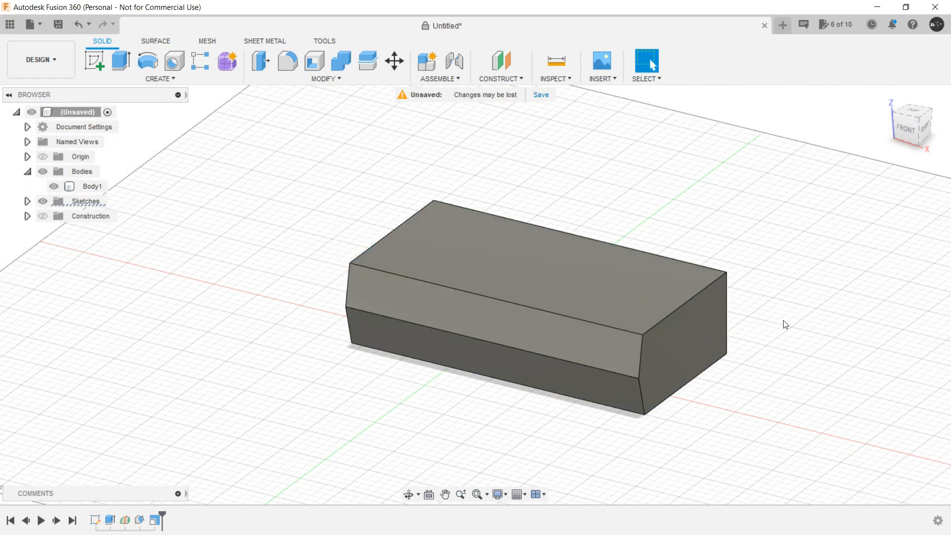